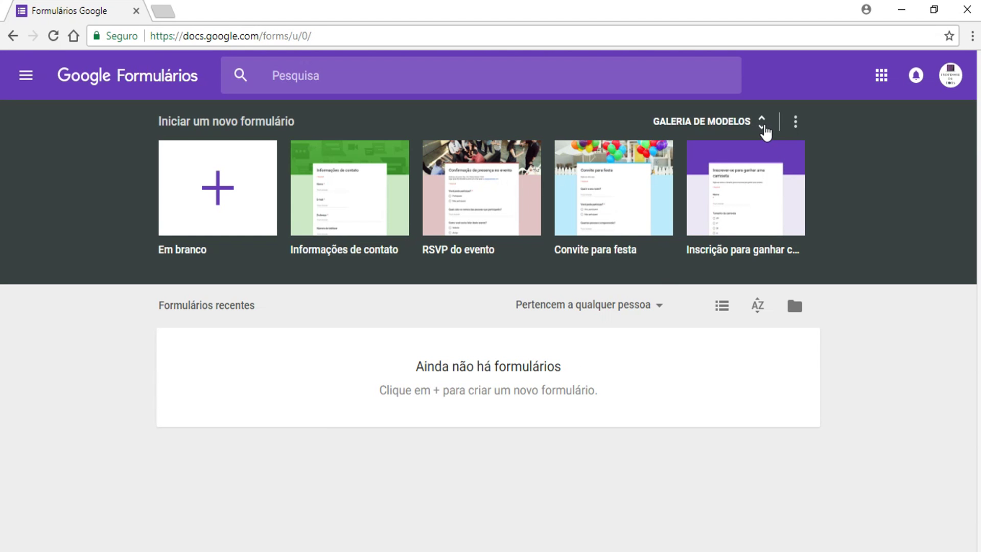
left_click(762, 125)
scroll(766, 260, "down", 15)
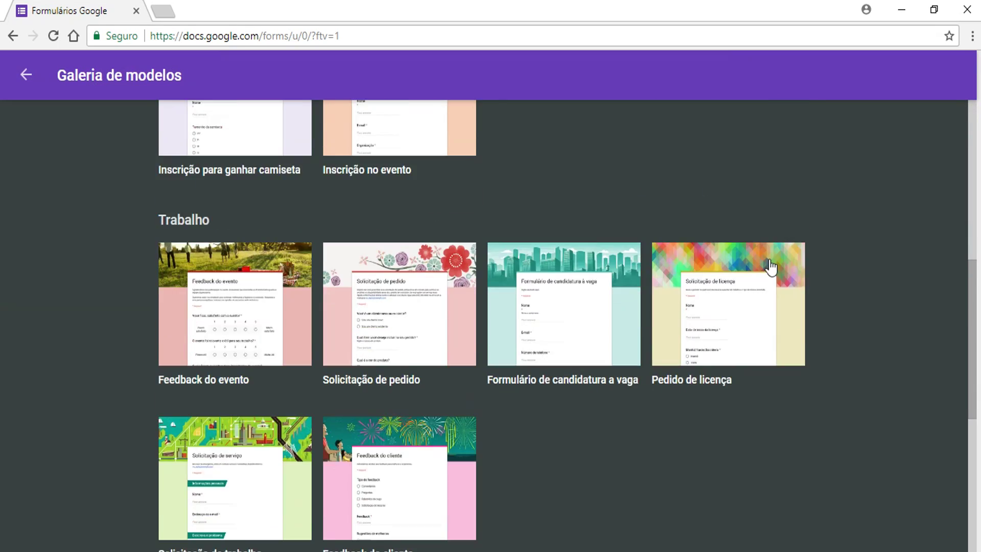
scroll(770, 266, "up", 15)
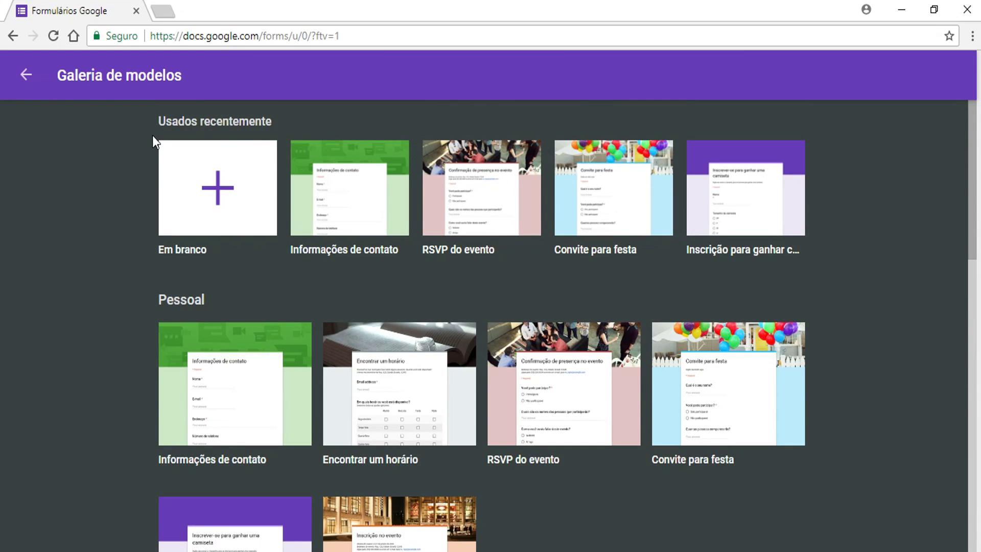
left_click(28, 77)
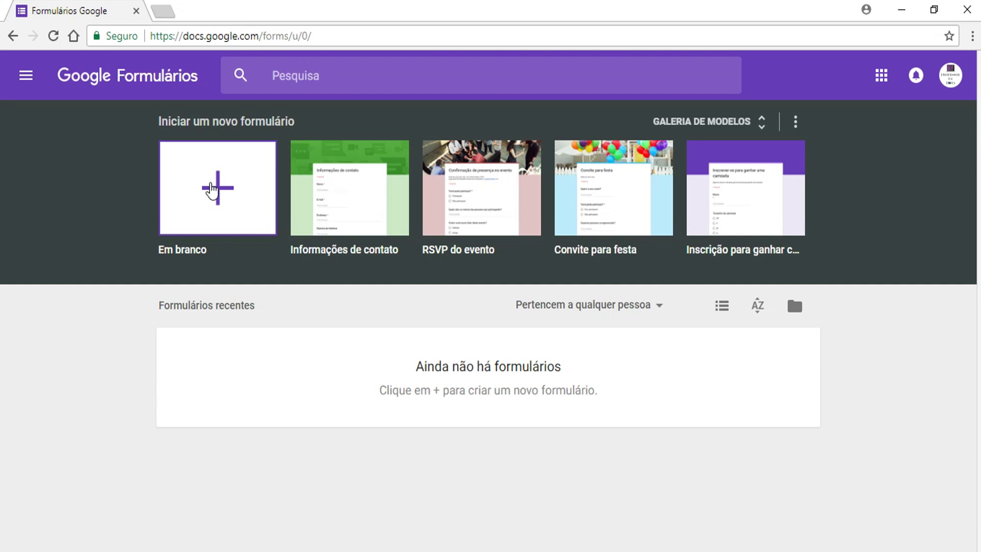
- Create a blank form and set its theme header to the colourful chemistry flasks photo
left_click(212, 189)
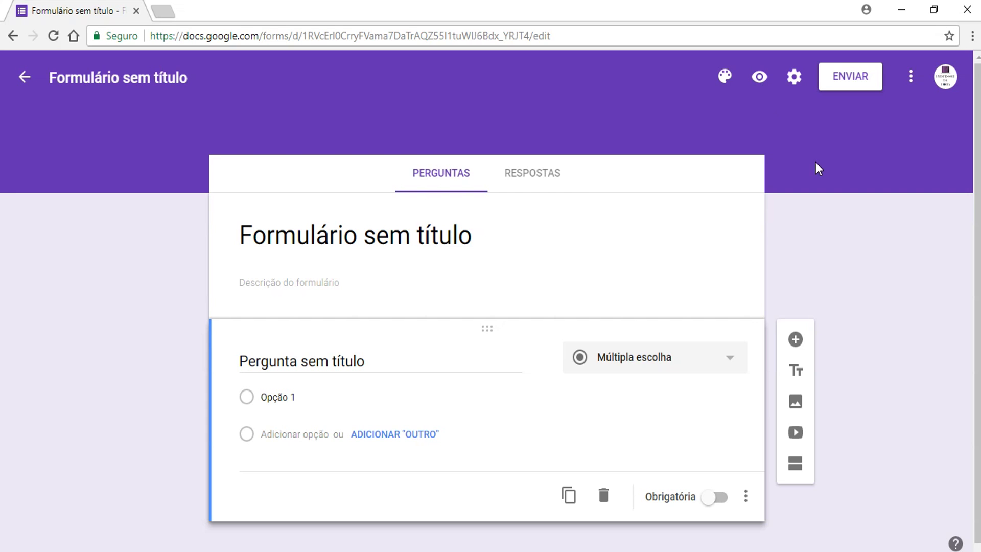
left_click(726, 77)
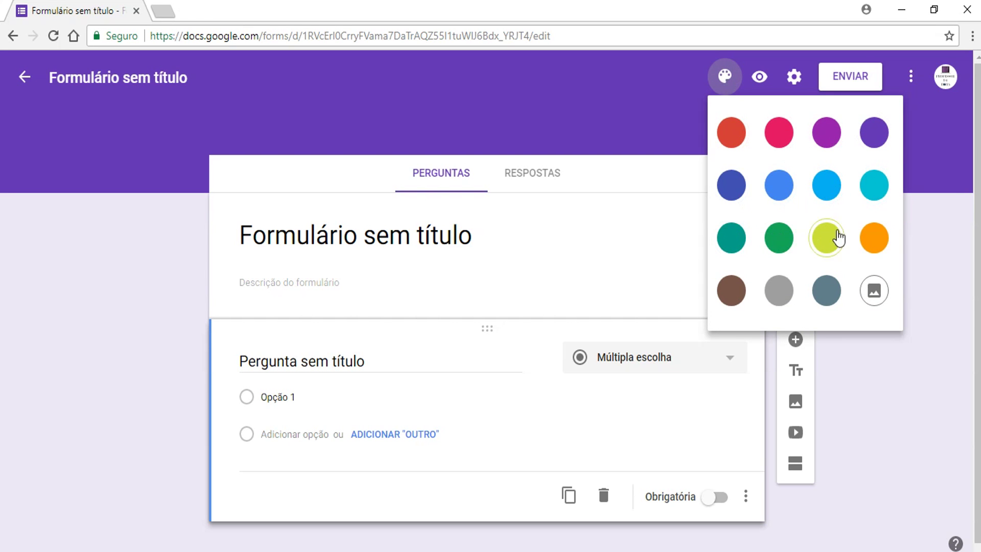
left_click(873, 290)
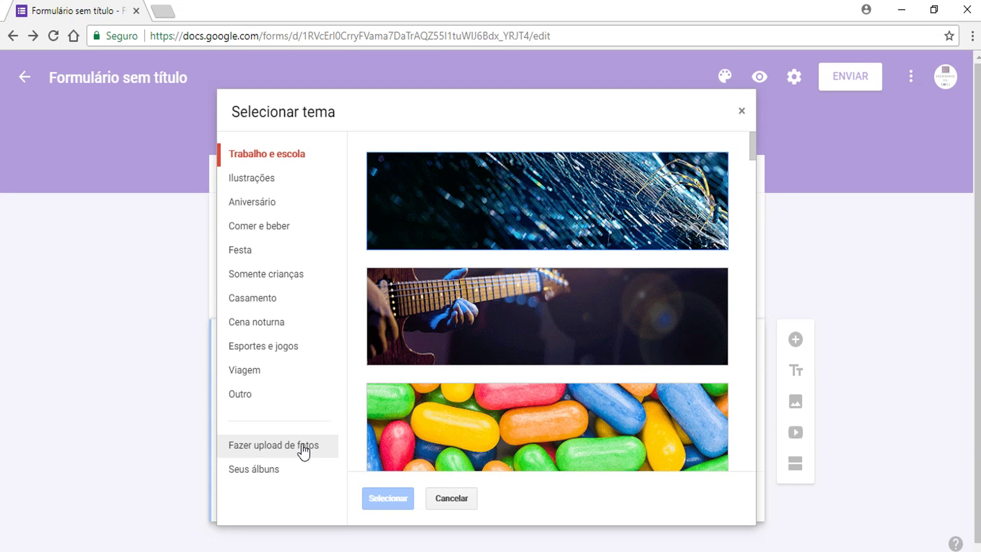
scroll(560, 277, "down", 15)
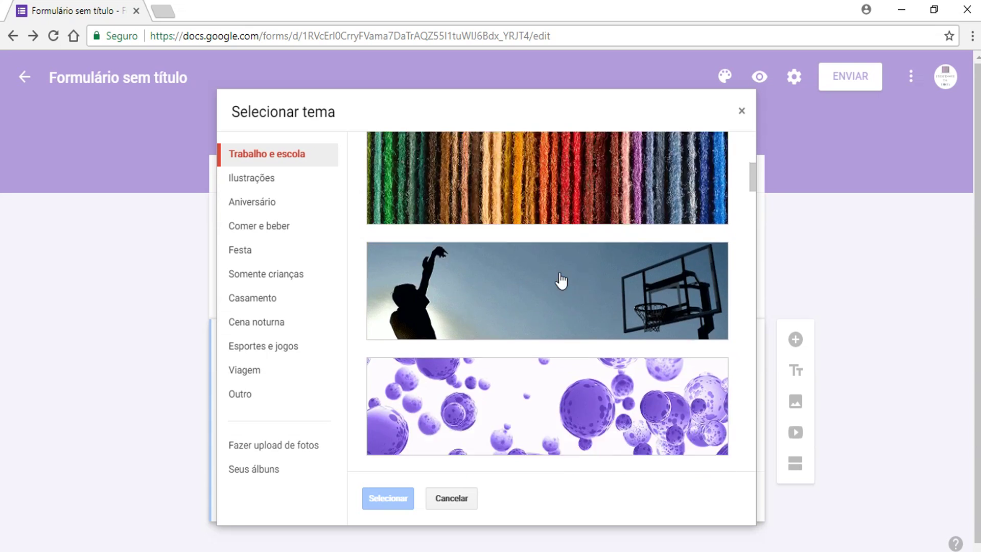
left_click(553, 239)
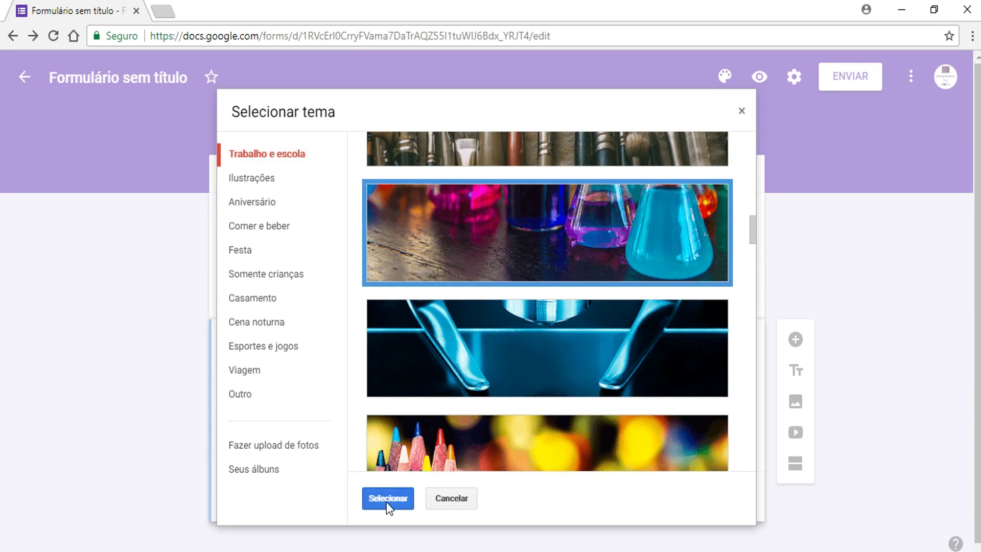
left_click(387, 502)
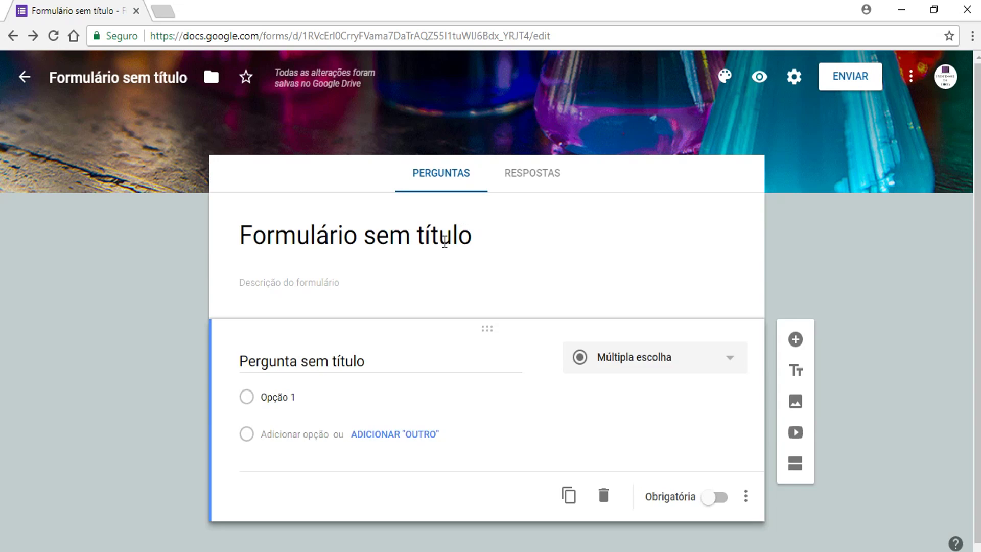
- Retitle the form 'Avaliação de Química'
triple_click(445, 238)
key("BackSpace")
type("Avaliação d")
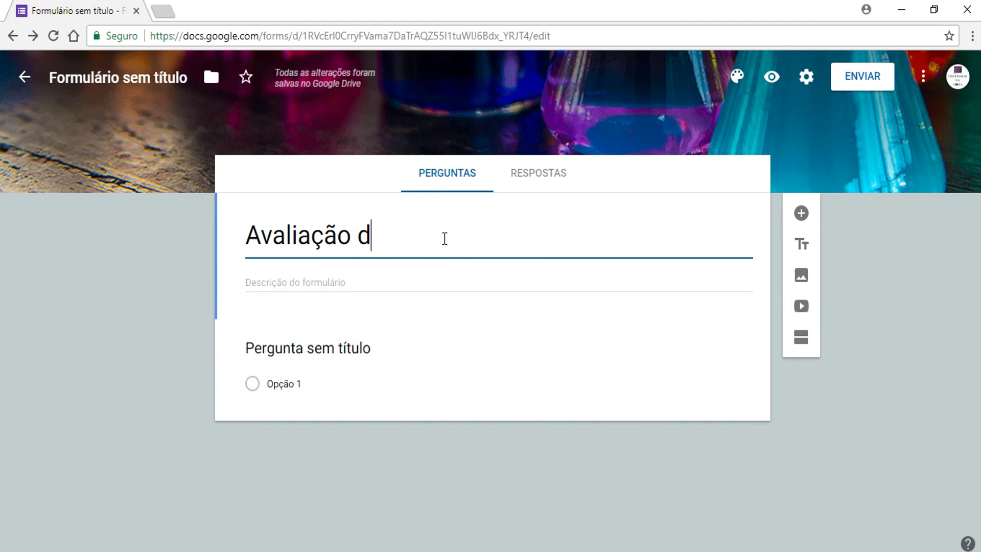
type("e Química")
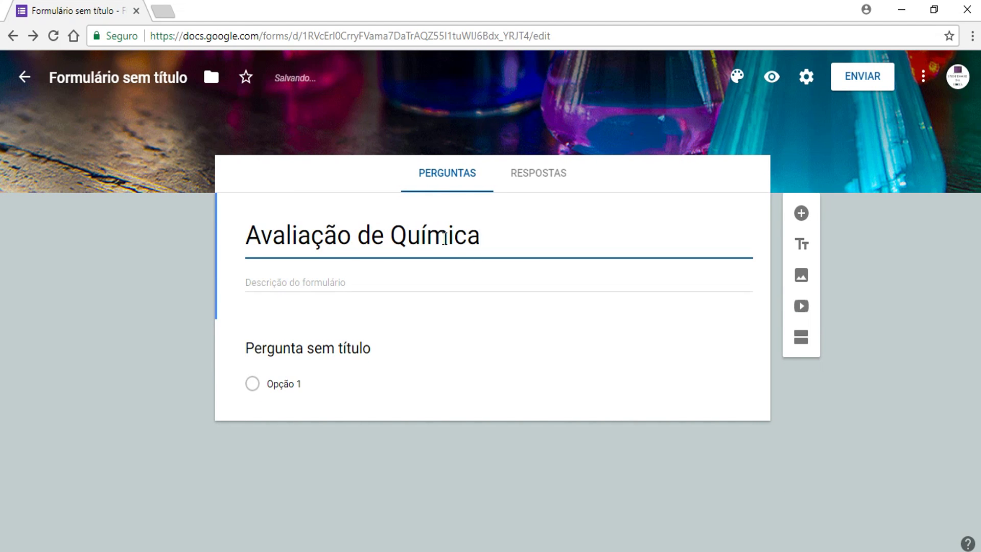
- Add a three-line description naming the school, teacher and 'I Unidade Segunda Avaliação'
left_click(301, 280)
type("Colégio da Hora Professor: Software da Hora I Unidade Segunda Avaliação")
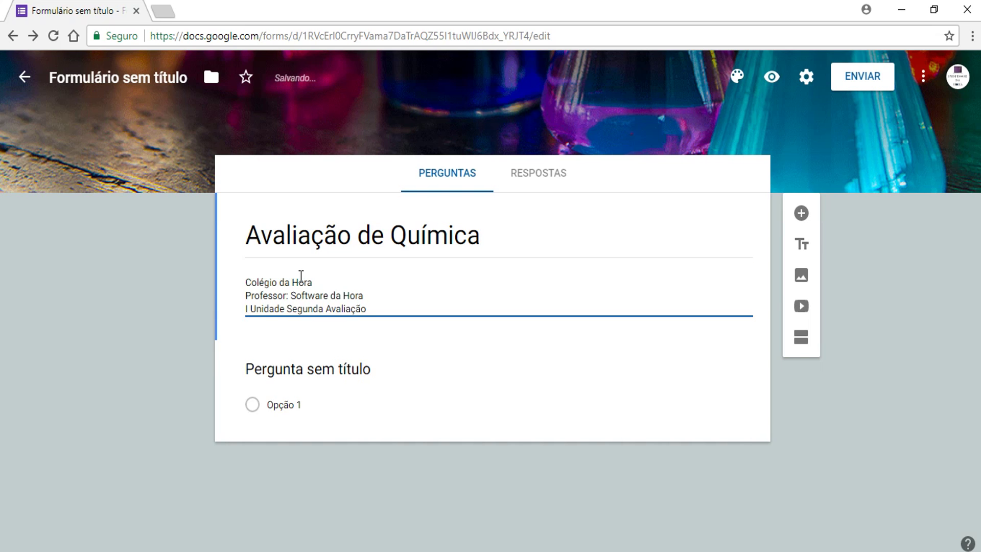
left_click(876, 404)
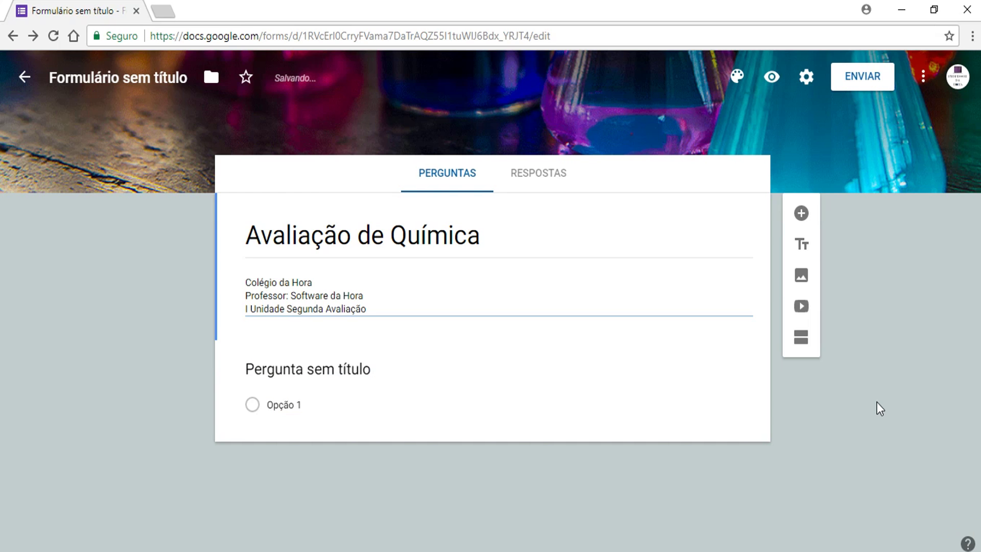
left_click(876, 402)
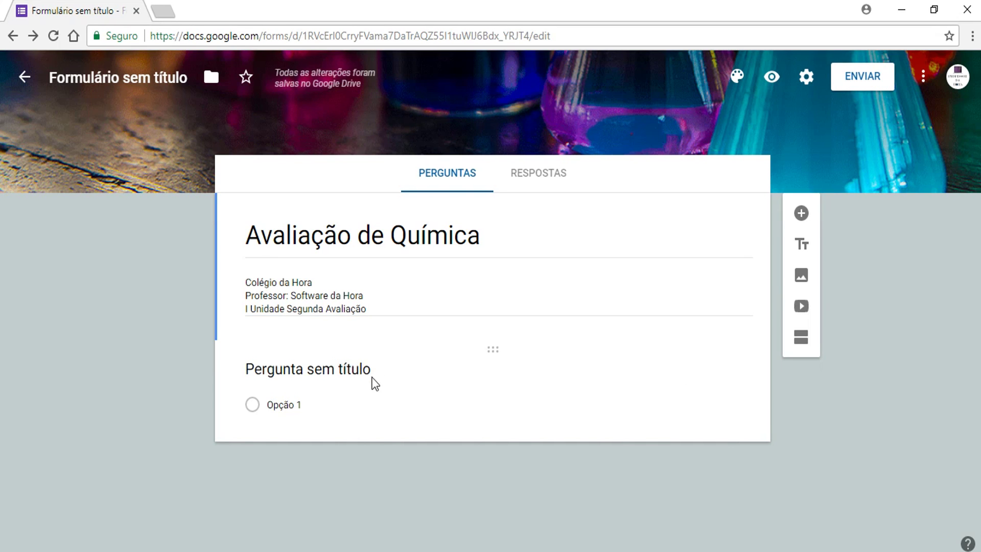
- Make the first question a required 'Aluno(a)' item and add a new question below
left_click(346, 369)
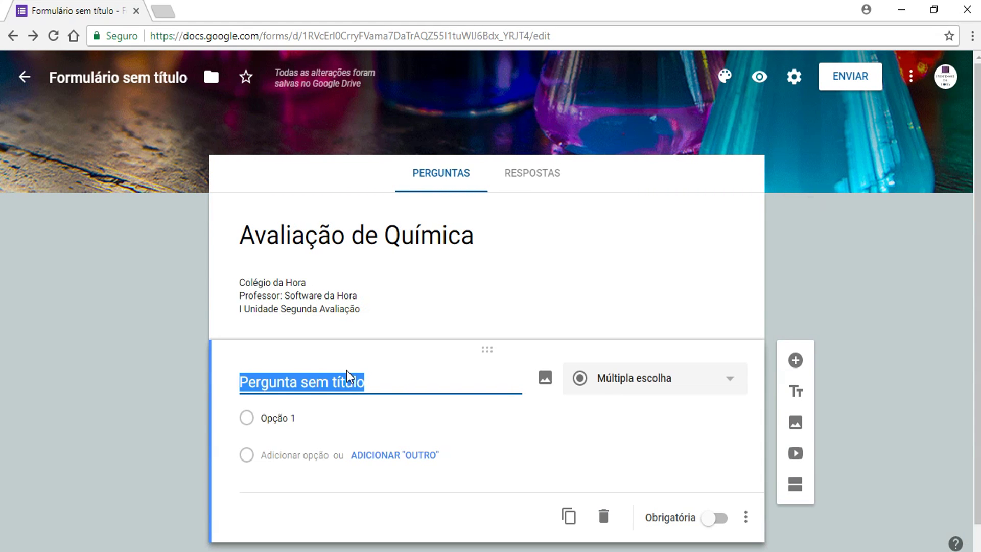
type("Aluno(a)")
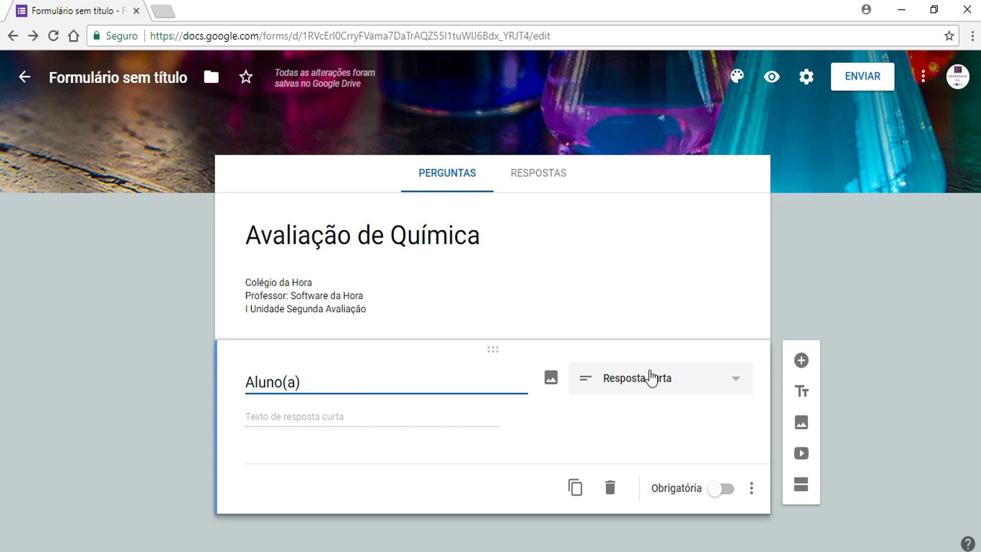
left_click(725, 491)
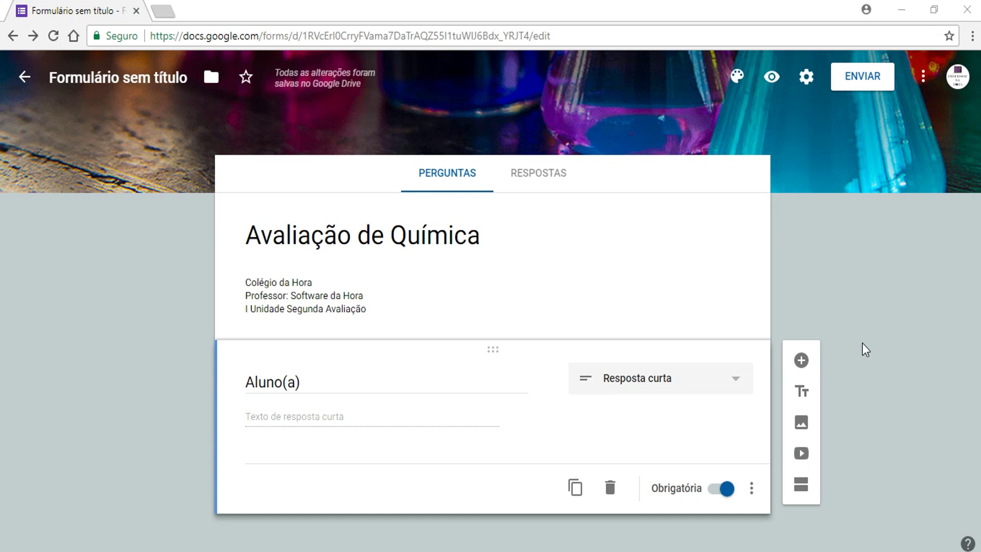
left_click(800, 362)
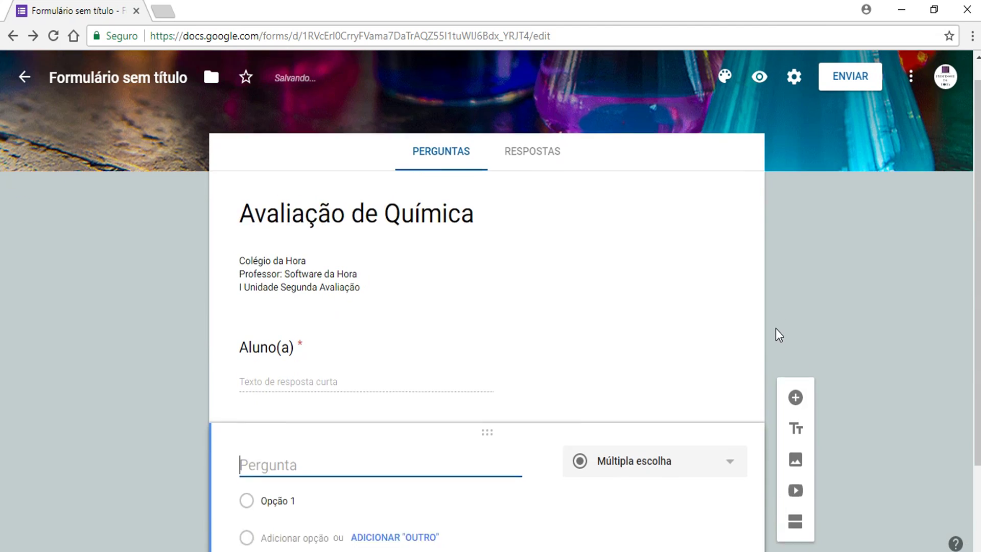
- Fill Questão 1 on the 5s2 5p3 element with five period-and-family options and make it required
type("Questão 1 - Um elemento X apresenta a configuração 5s2 5p3 na camada de valência. Indique o grupo e a família desse elemento na tabela periódica:")
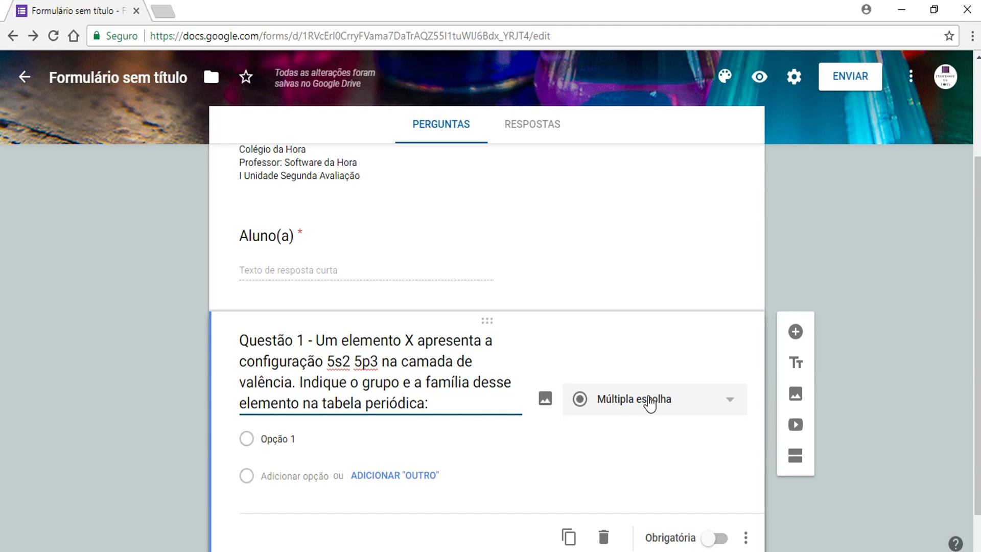
scroll(274, 387, "down", 1)
left_click(282, 390)
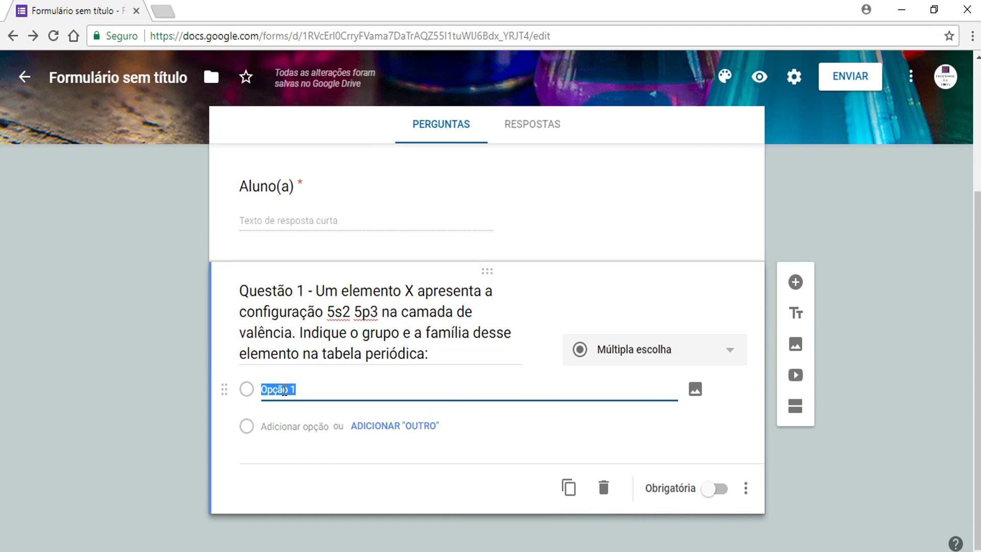
left_click(277, 390)
type("5º período e família dos calcogênios.")
left_click(290, 427)
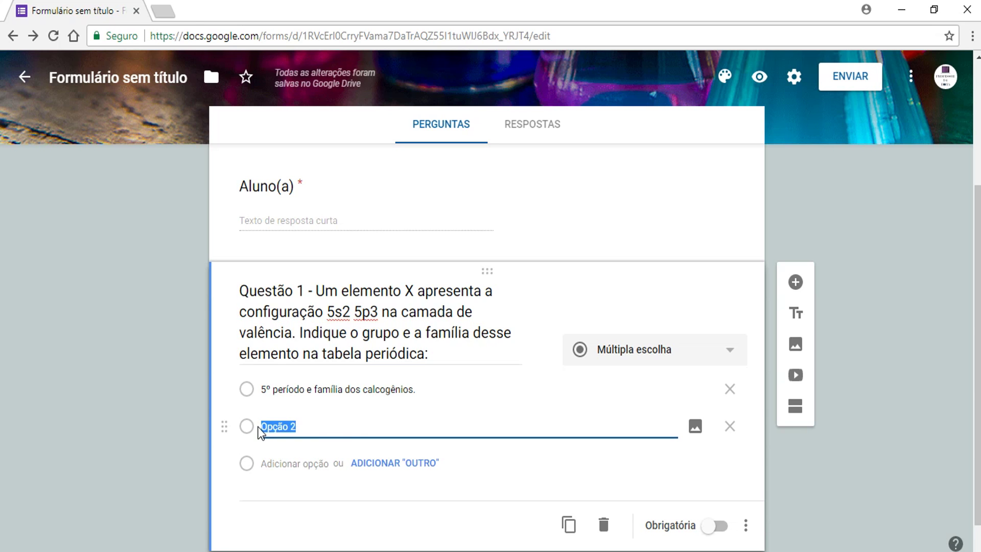
type("15º período e família dos halogênios. 3º período e família do nitrogênio. 5º período e família do nitrogênio. 5º período e família dos gases nobres.")
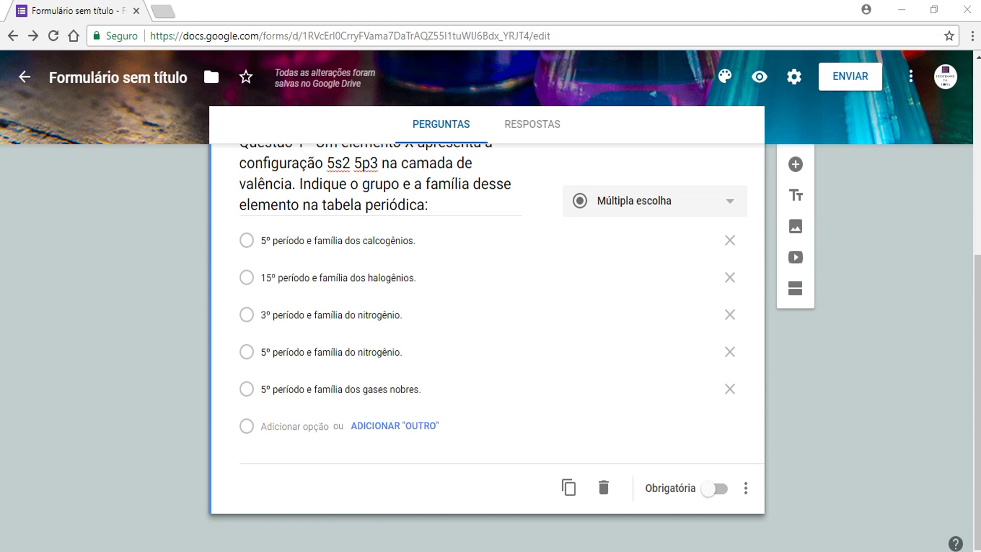
left_click(717, 488)
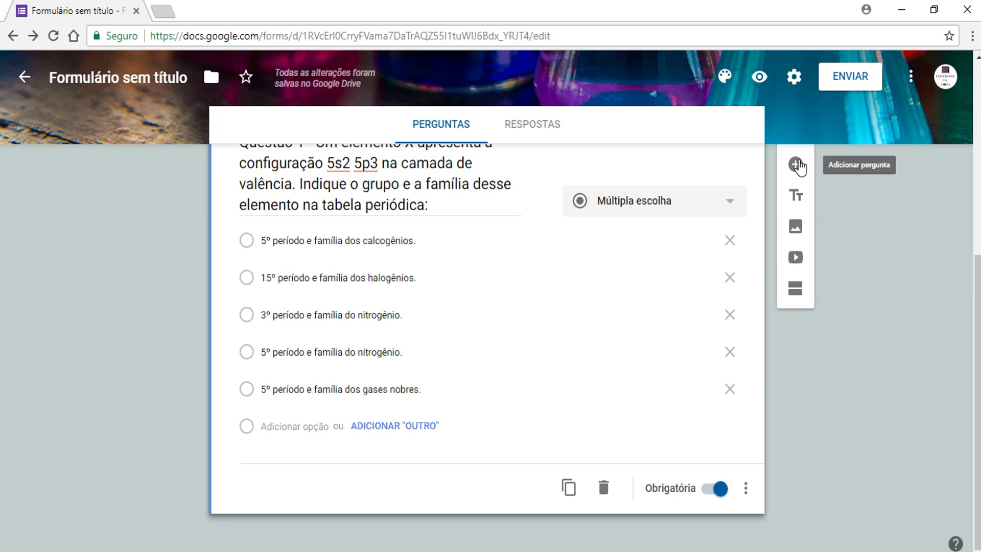
- Add the vanádio question with its five options below Questão 1
left_click(795, 165)
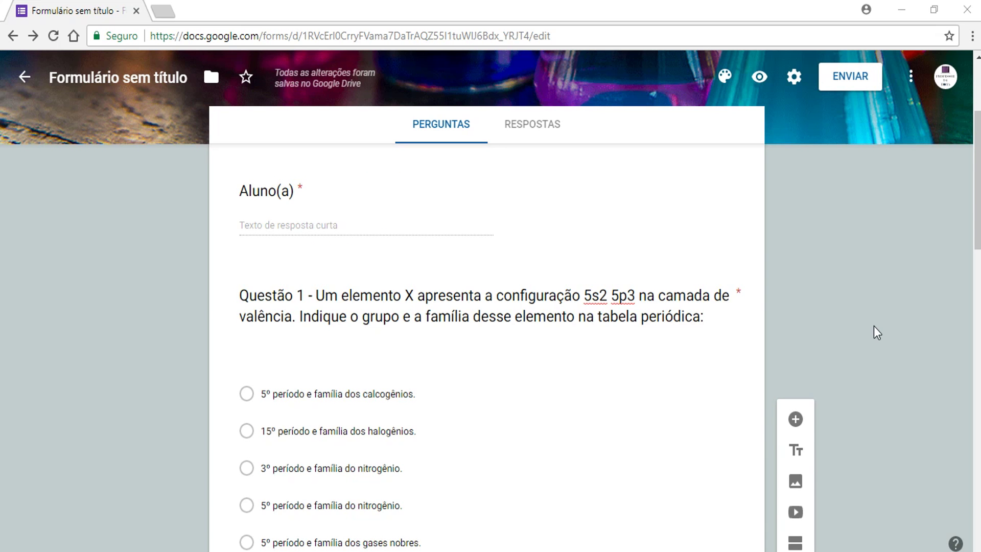
scroll(875, 324, "down", 15)
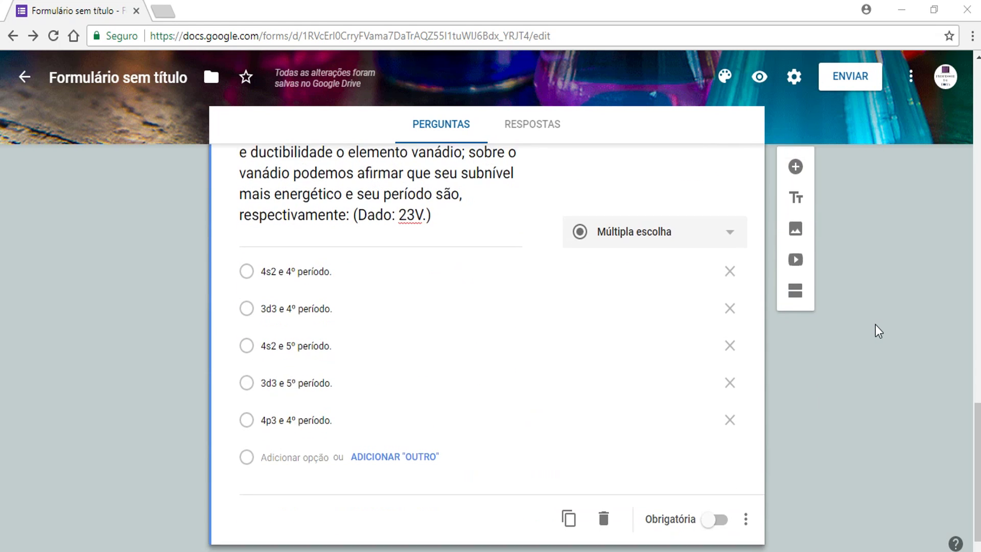
scroll(875, 323, "up", 15)
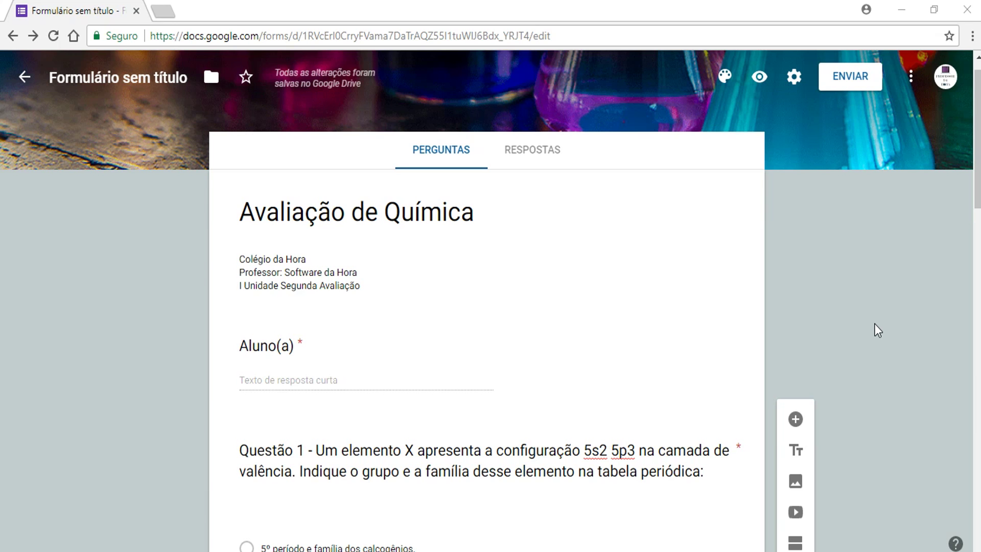
- Collect respondents' e-mails, limit to one response each, and show a progress bar
left_click(793, 76)
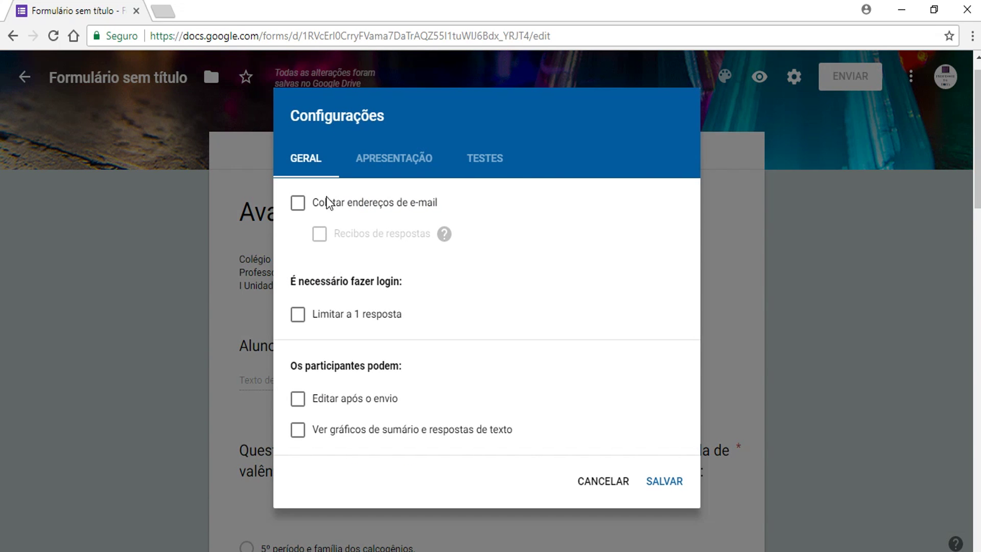
left_click(299, 207)
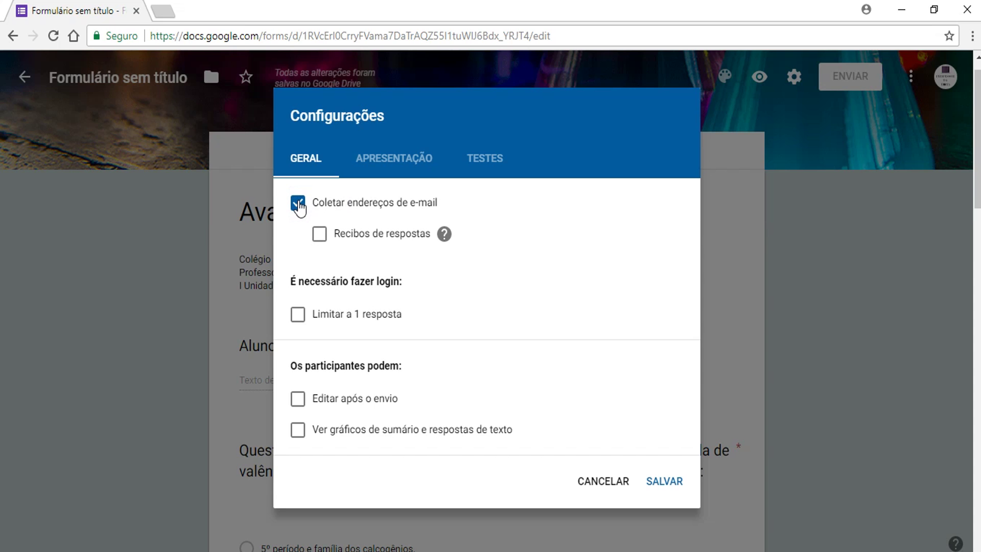
left_click(298, 316)
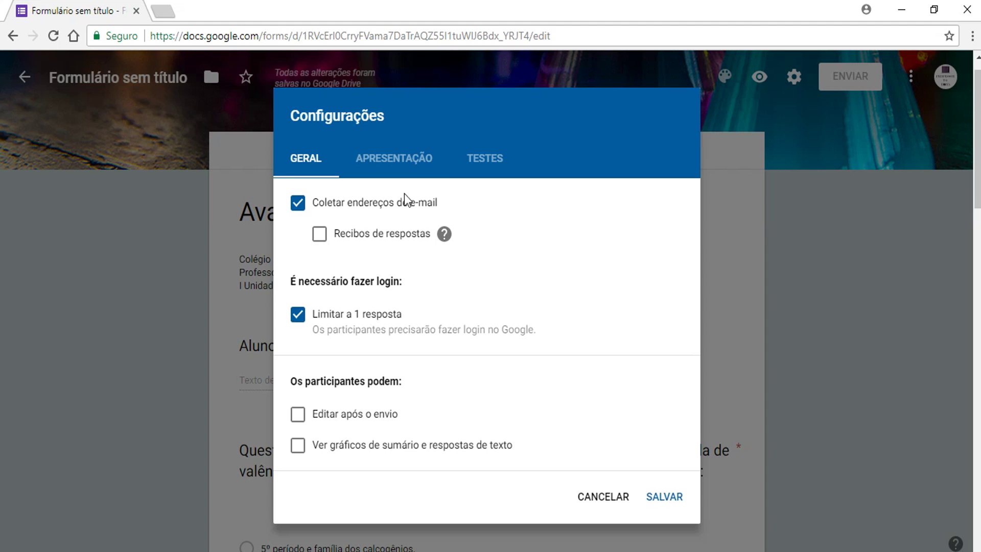
left_click(401, 158)
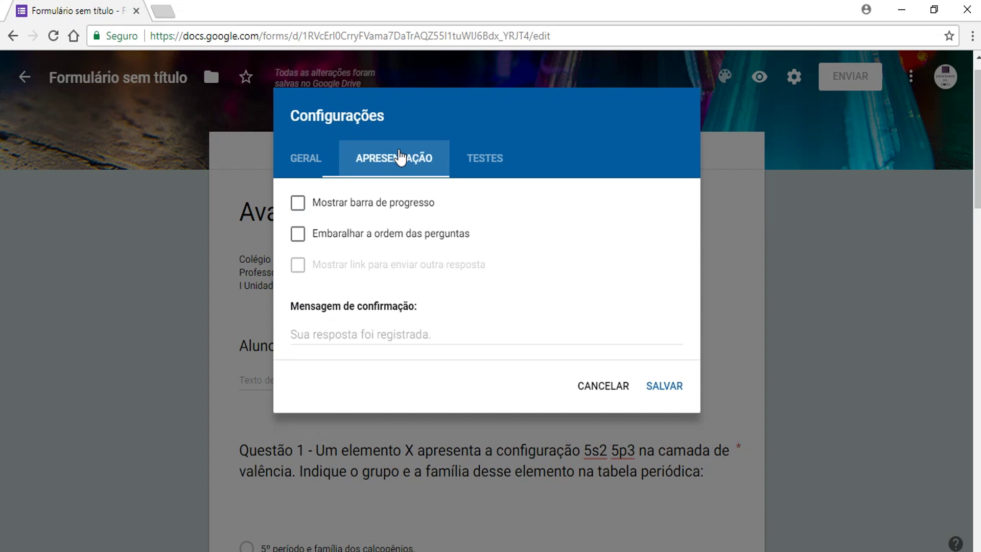
left_click(297, 205)
- Make it a quiz releasing grades immediately, showing missed questions, correct answers and point values
left_click(486, 162)
left_click(346, 193)
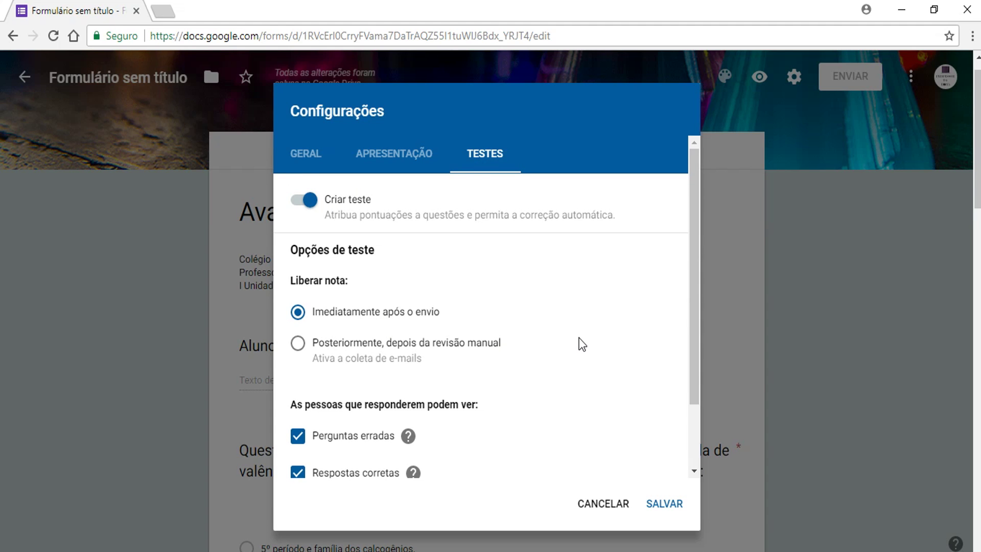
scroll(574, 335, "down", 2)
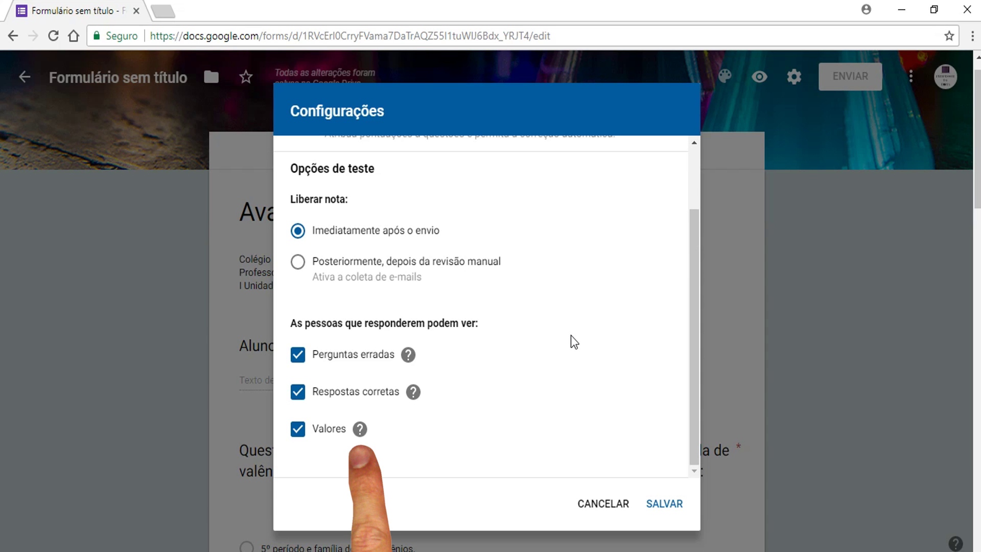
left_click(666, 505)
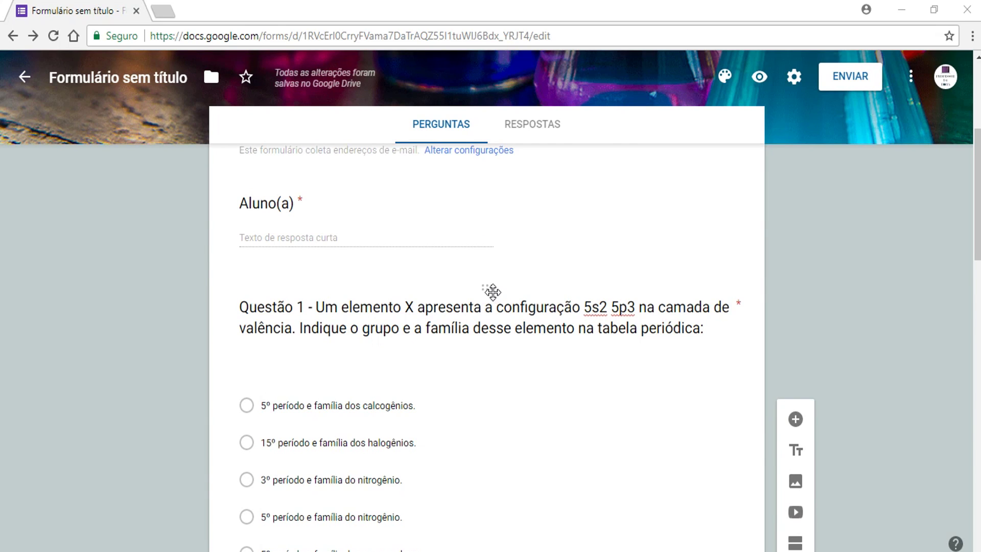
- Give Questão 1 25 points with '5º período e família do nitrogênio' as the correct answer
left_click(492, 291)
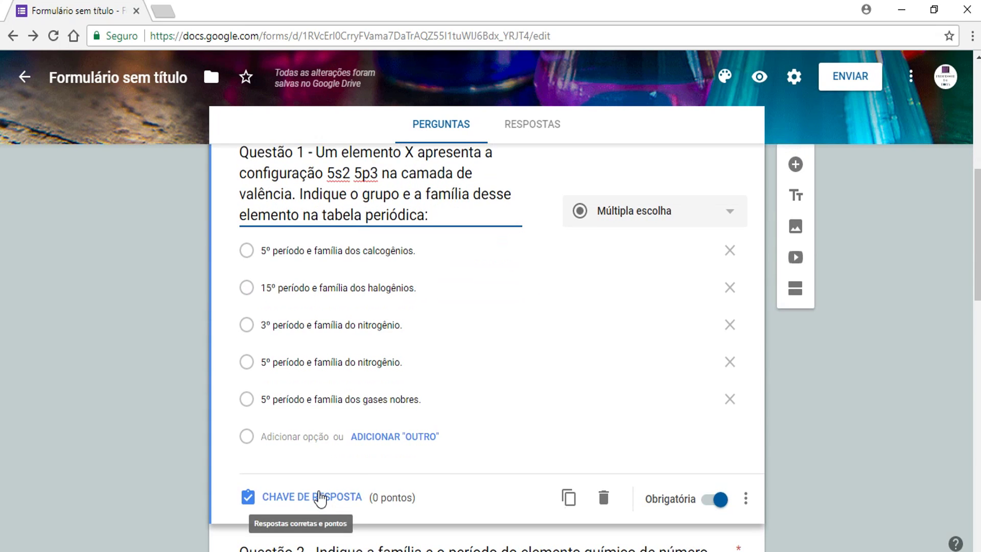
left_click(320, 497)
type("25")
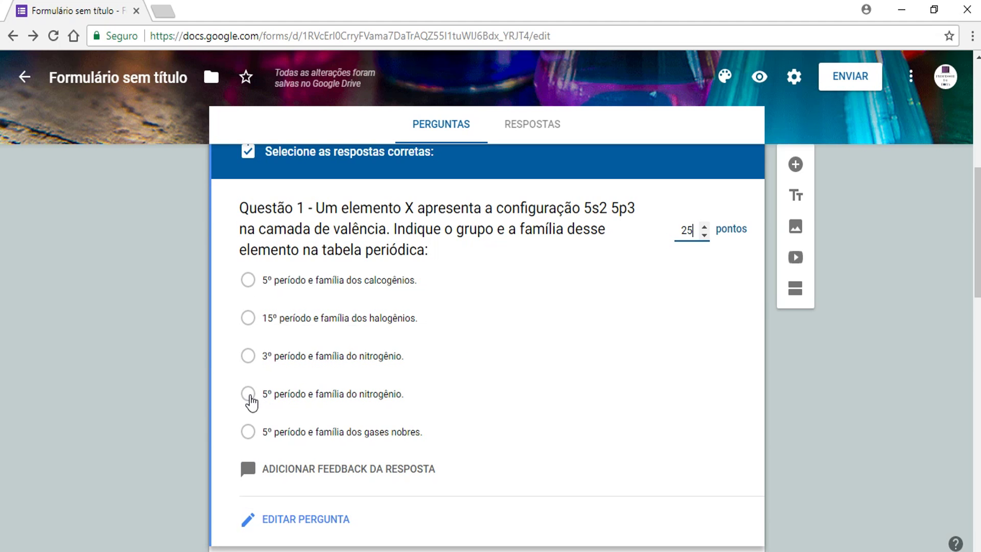
left_click(249, 395)
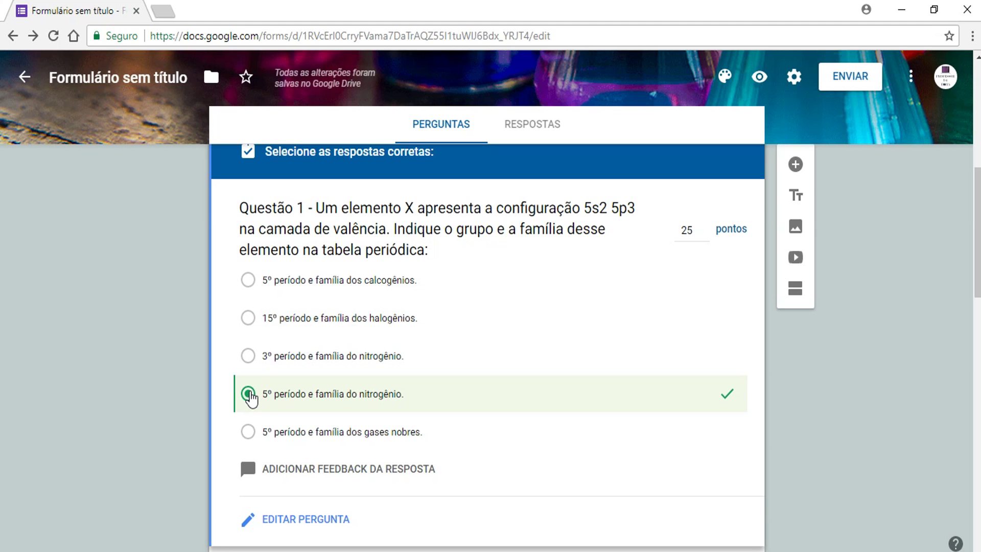
left_click(323, 471)
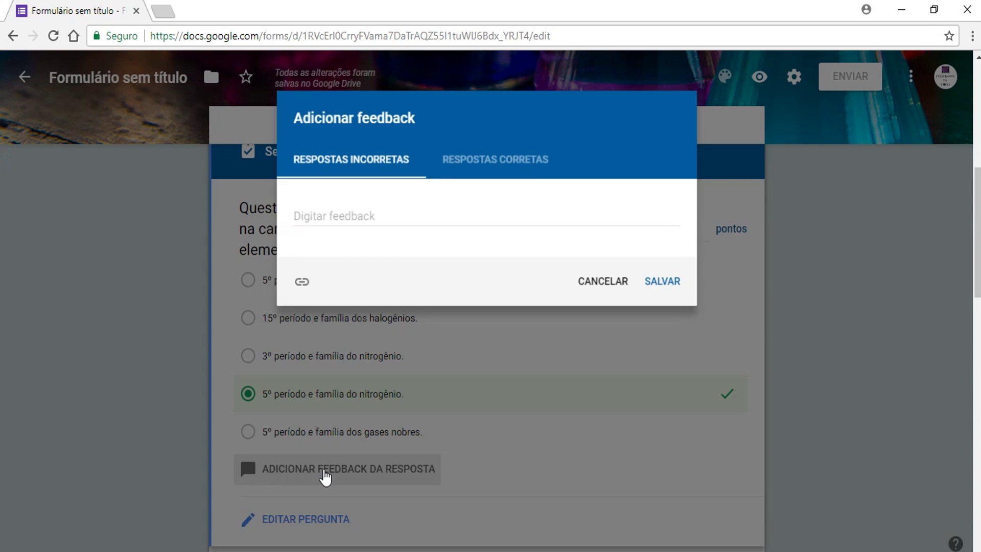
- Save incorrect-answer feedback explaining the 5º período and família 15 via Sb's electron distribution
left_click(320, 216)
key("ctrl+v")
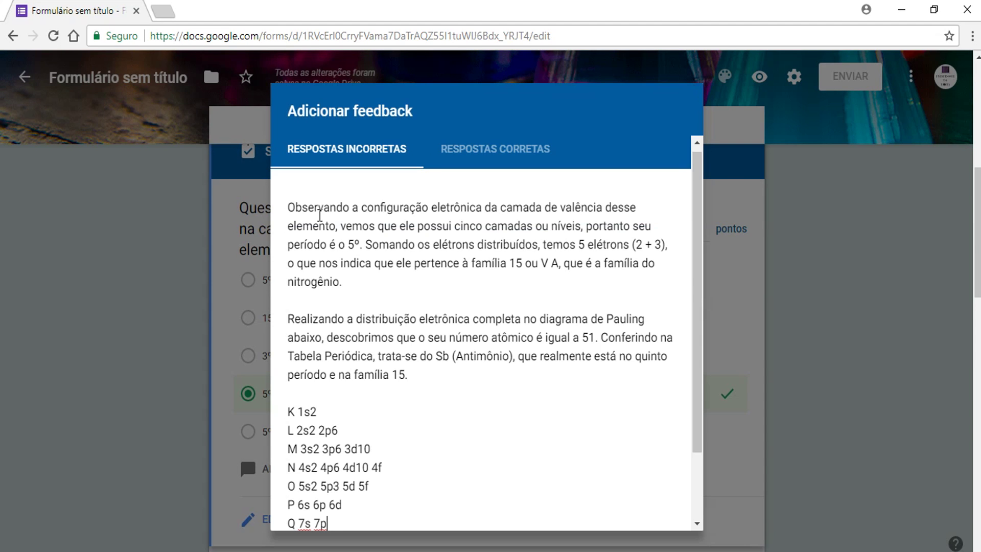
scroll(502, 318, "down", 2)
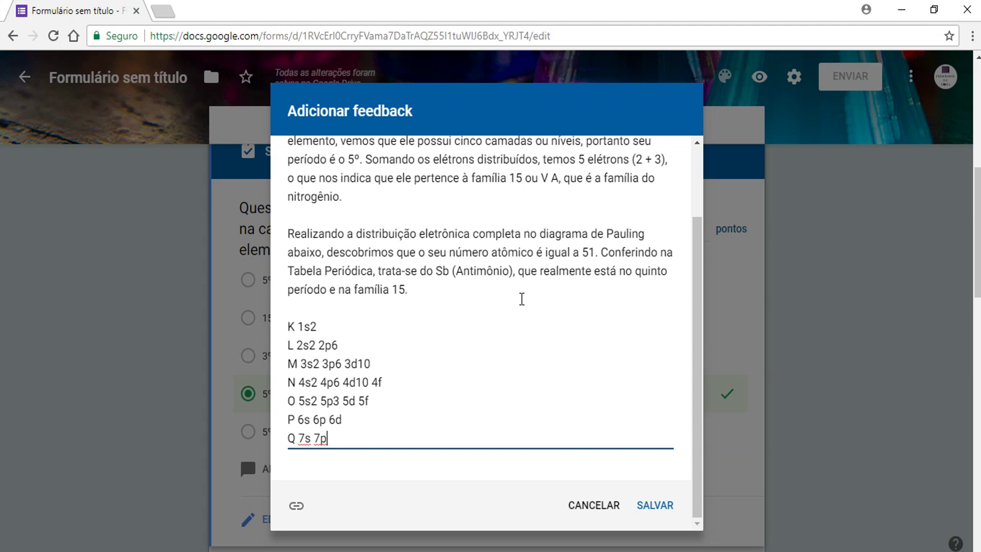
left_click(653, 507)
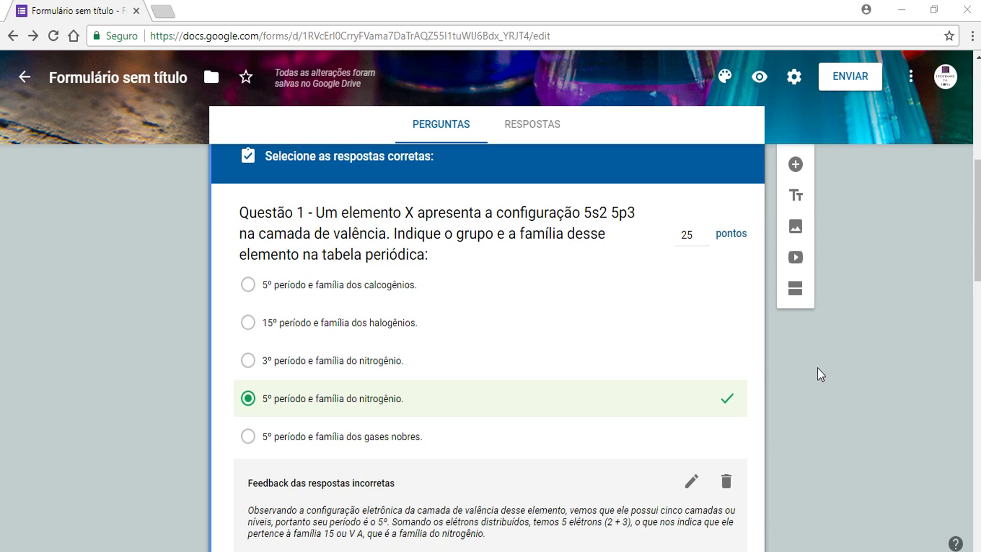
left_click(759, 77)
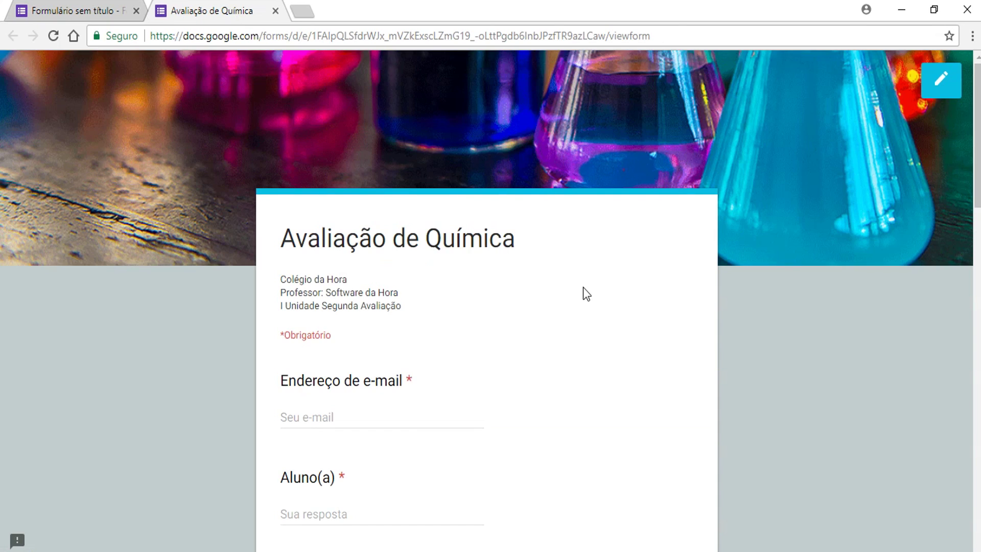
scroll(583, 287, "down", 7)
scroll(584, 286, "down", 7)
scroll(583, 286, "down", 7)
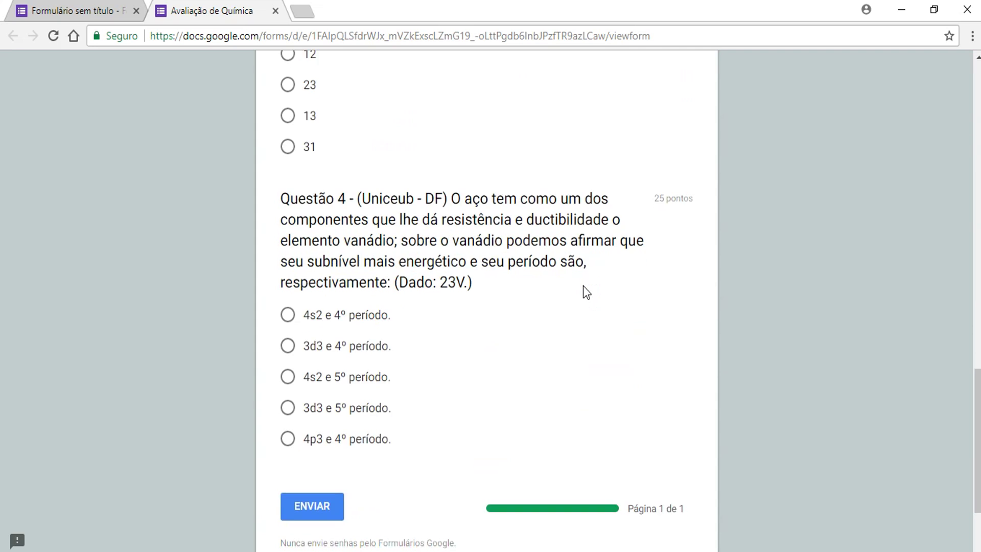
scroll(583, 286, "down", 3)
scroll(583, 286, "up", 3)
scroll(583, 286, "up", 15)
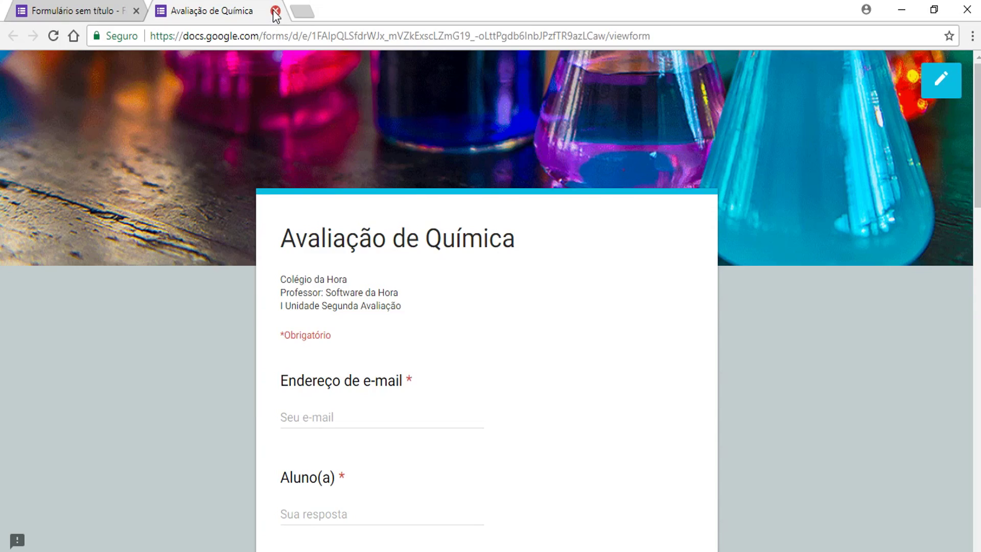
left_click(275, 11)
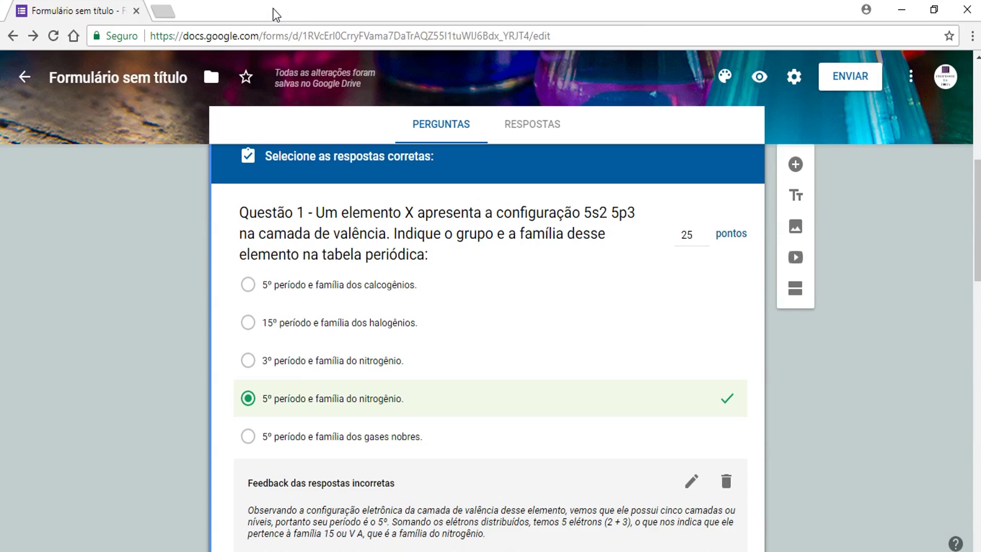
- Enter two recipients' e-mail addresses in the send dialog
left_click(866, 79)
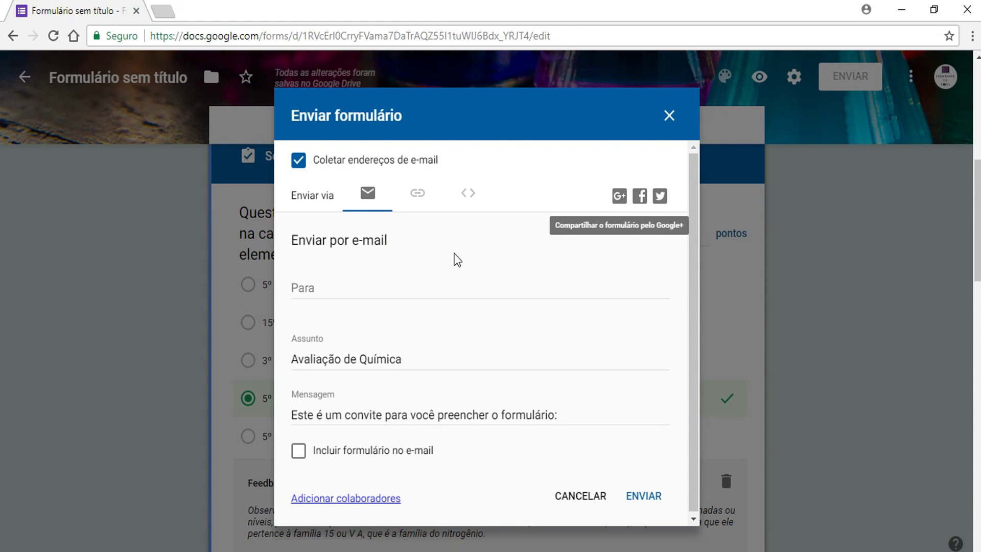
left_click(332, 288)
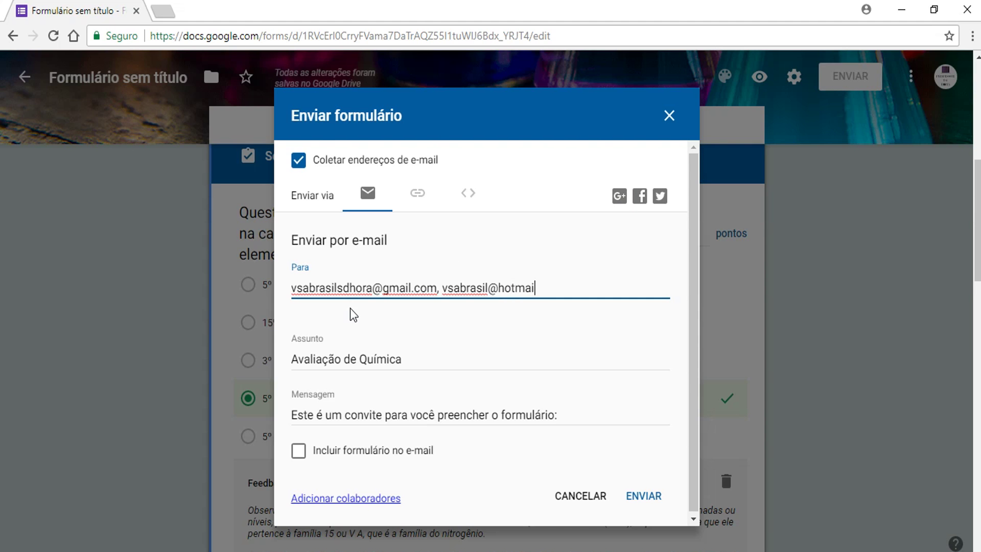
- Generate and copy a shortened share link to the quiz
left_click(418, 199)
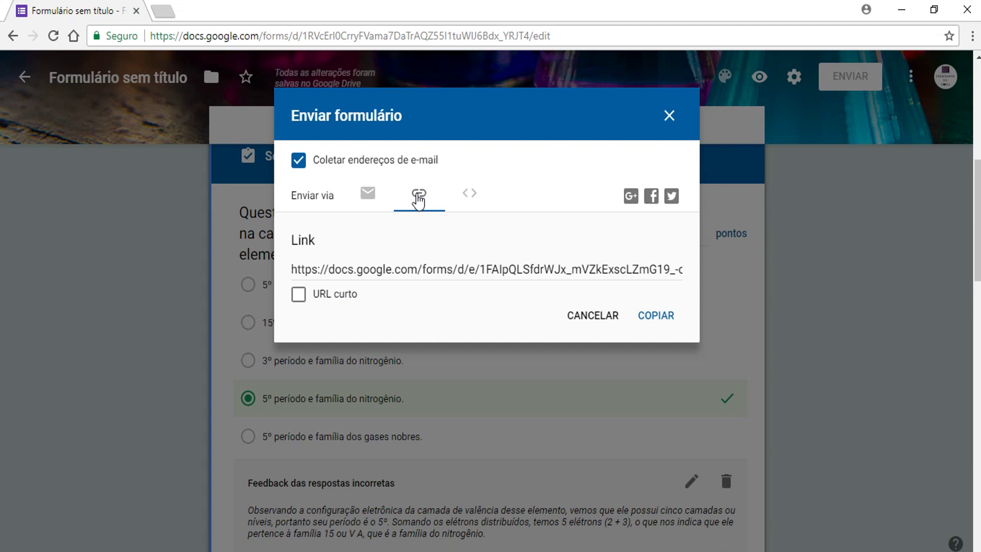
left_click(299, 296)
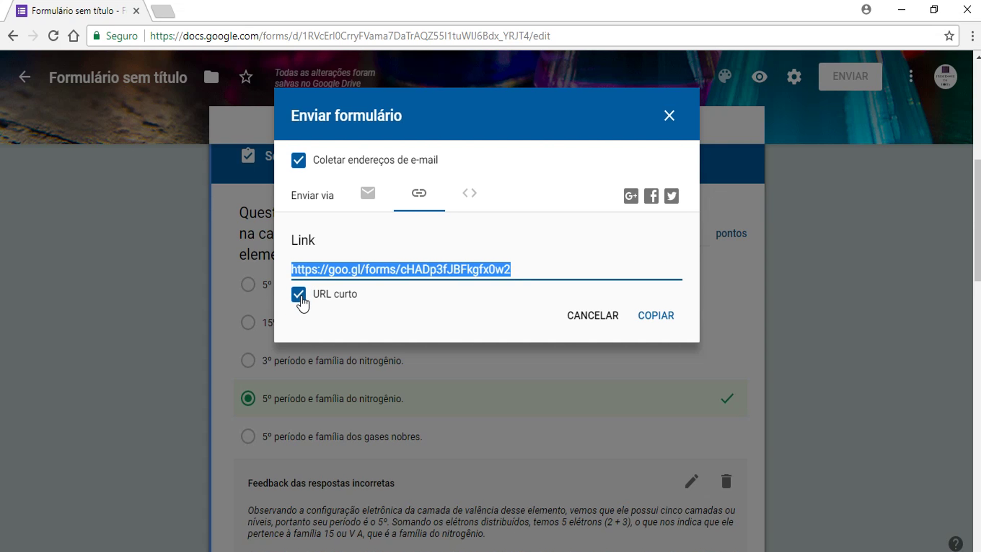
left_click(654, 319)
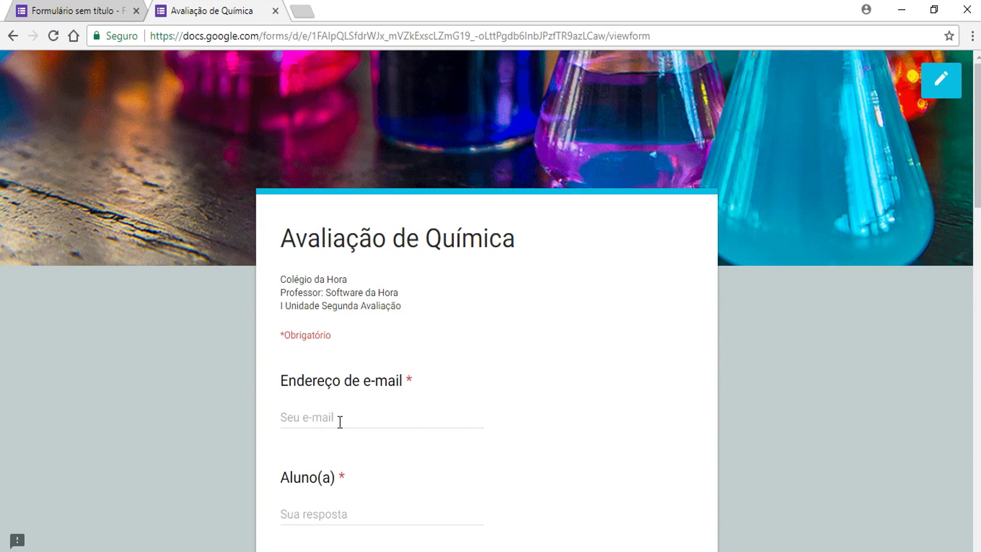
- In the live quiz, fill in the respondent's e-mail and the student's name
left_click(339, 422)
type("vsa")
left_click(351, 437)
left_click(313, 514)
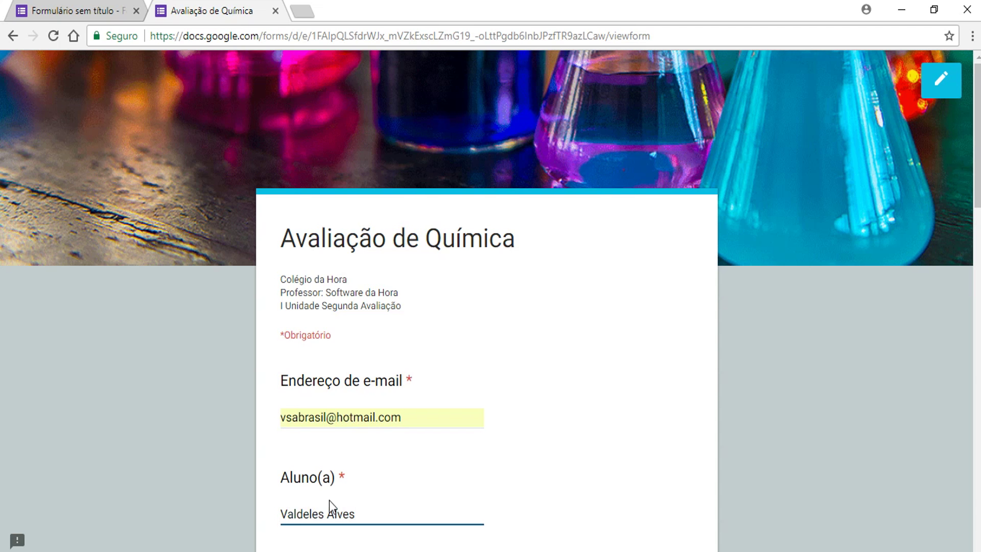
scroll(479, 435, "down", 2)
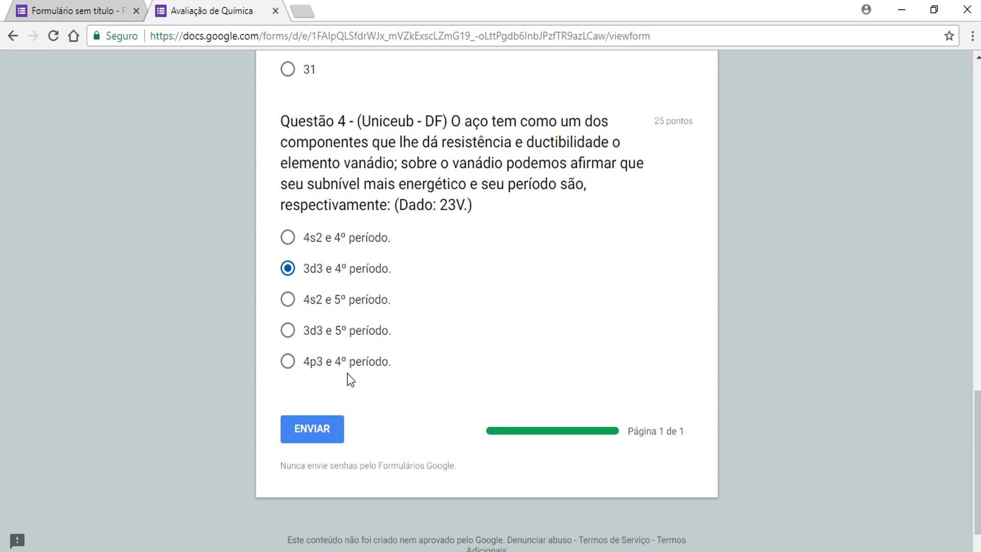
- Submit the quiz, view its 75/100 score, and close both form tabs
left_click(314, 423)
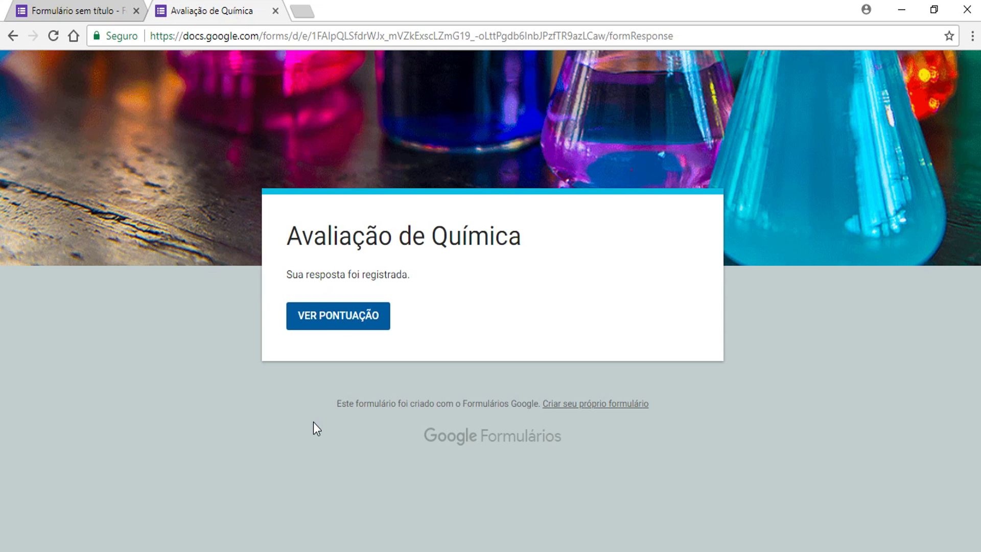
left_click(337, 318)
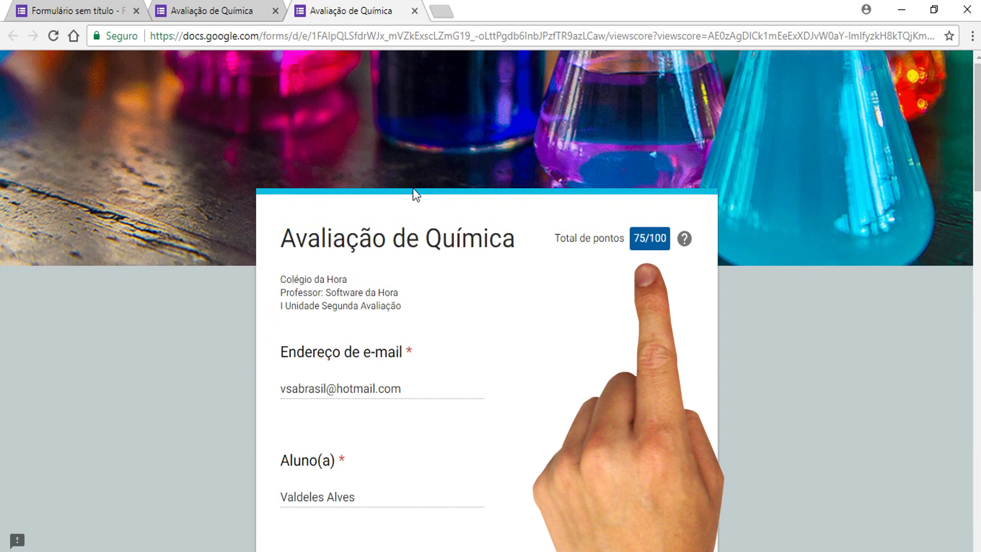
left_click(414, 10)
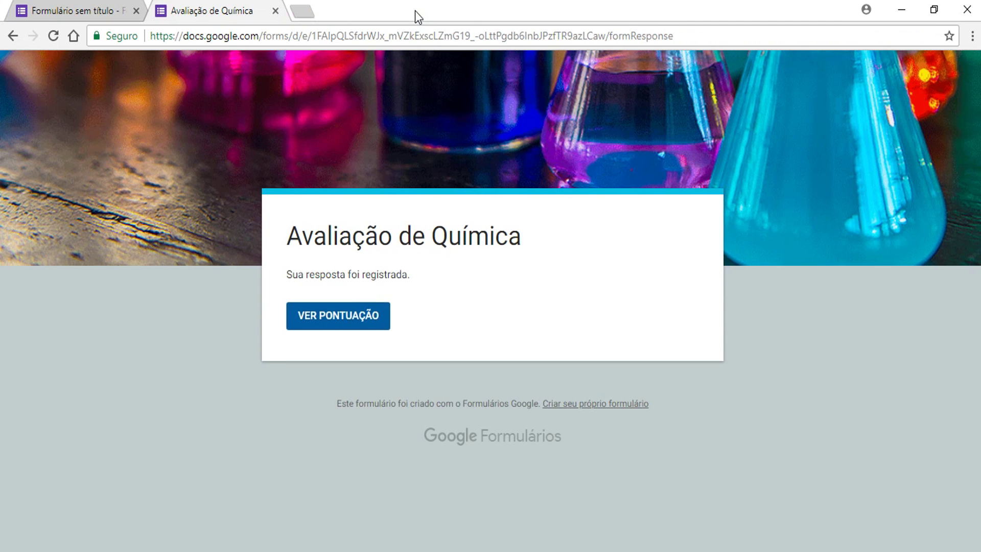
left_click(276, 11)
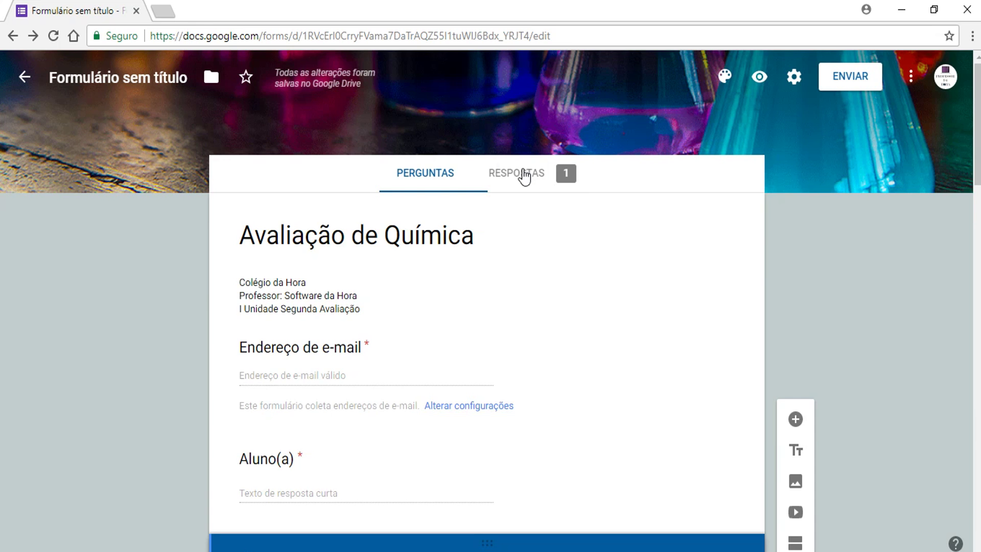
- Review the responses summary: 1 response, median 75/100, Questão 2 frequently missed
left_click(523, 175)
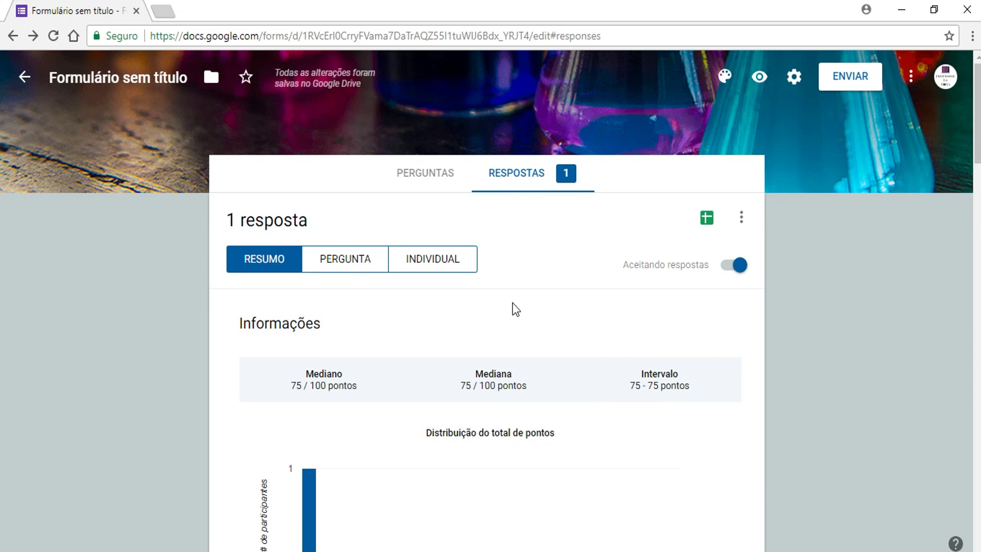
scroll(515, 309, "down", 3)
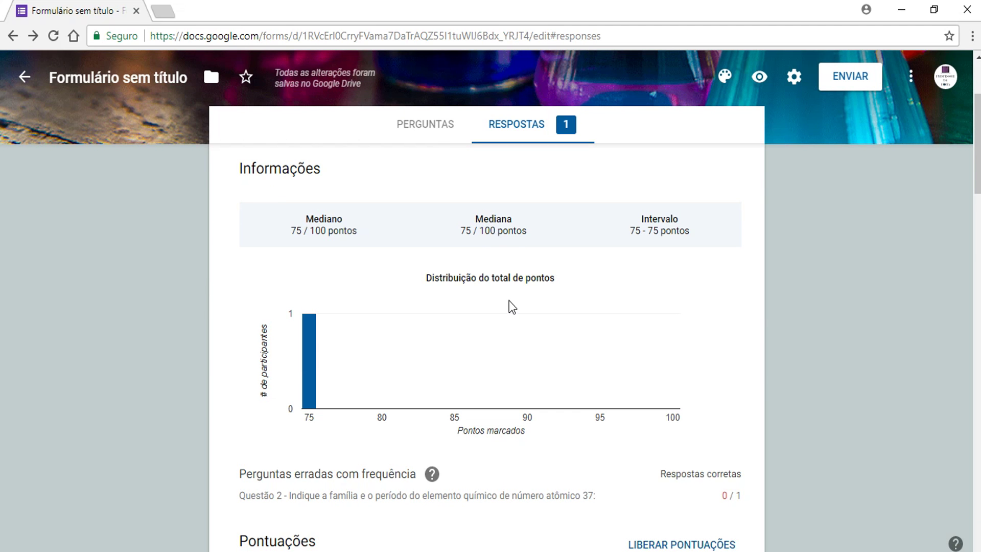
scroll(508, 305, "down", 6)
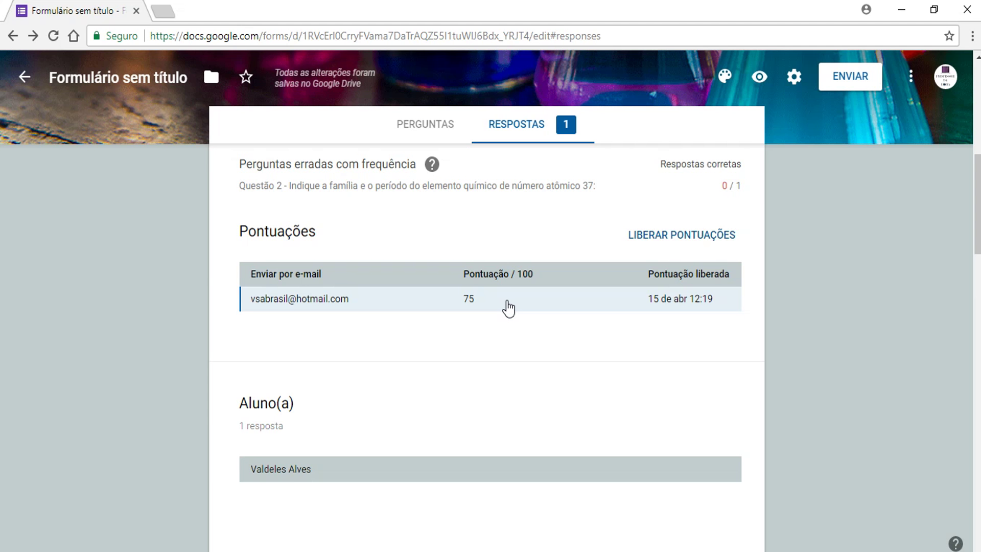
scroll(595, 344, "up", 6)
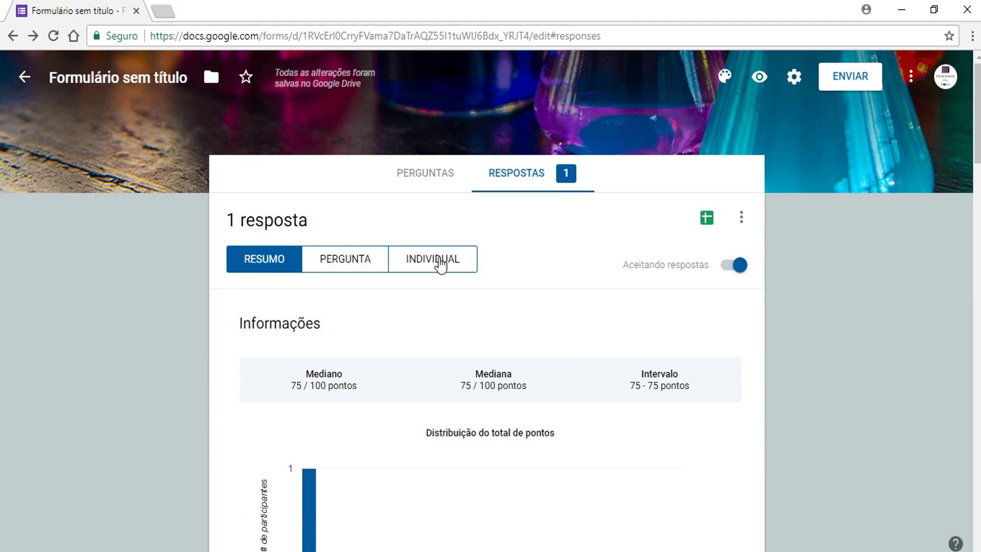
- Look through the individual 75/100 submission and bring it up for printing
left_click(439, 262)
scroll(563, 436, "down", 20)
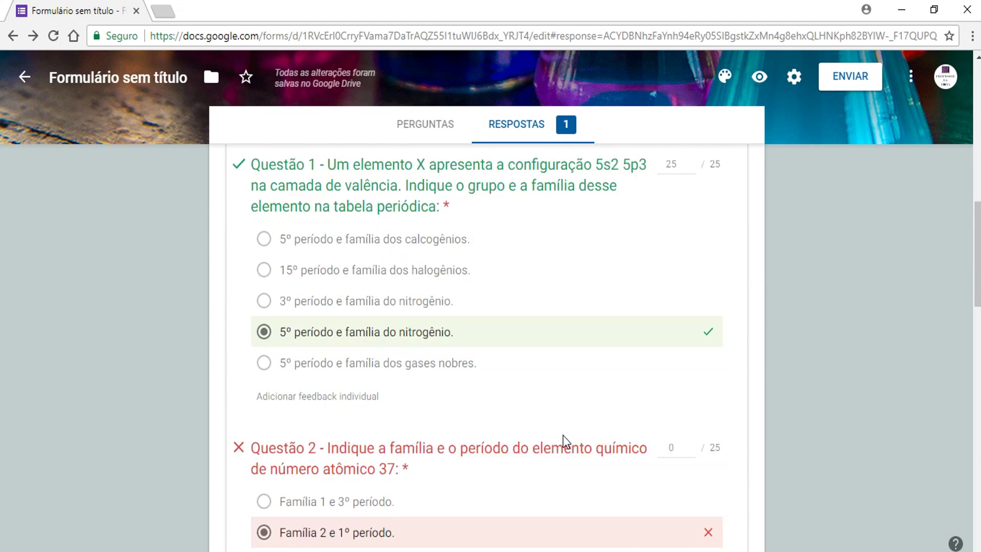
scroll(565, 440, "up", 20)
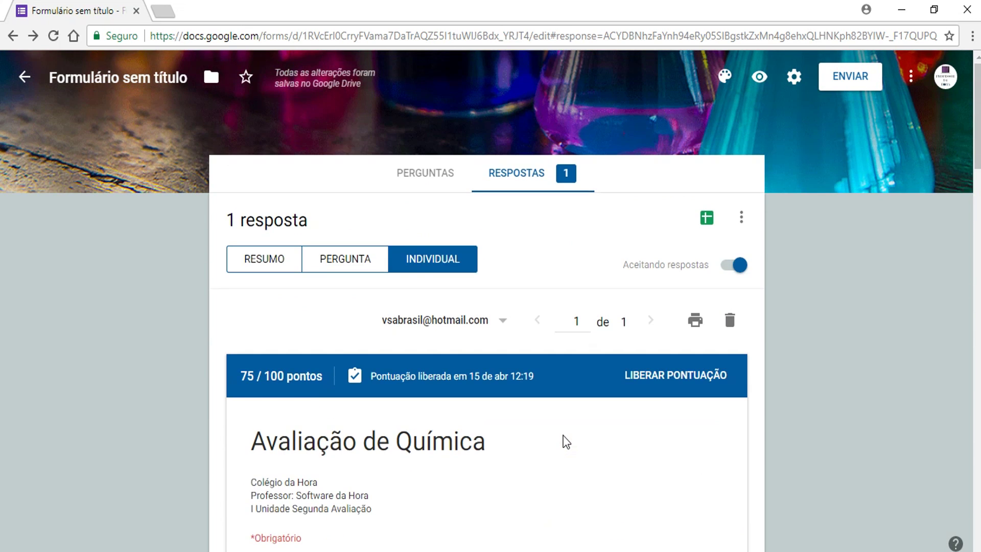
left_click(696, 322)
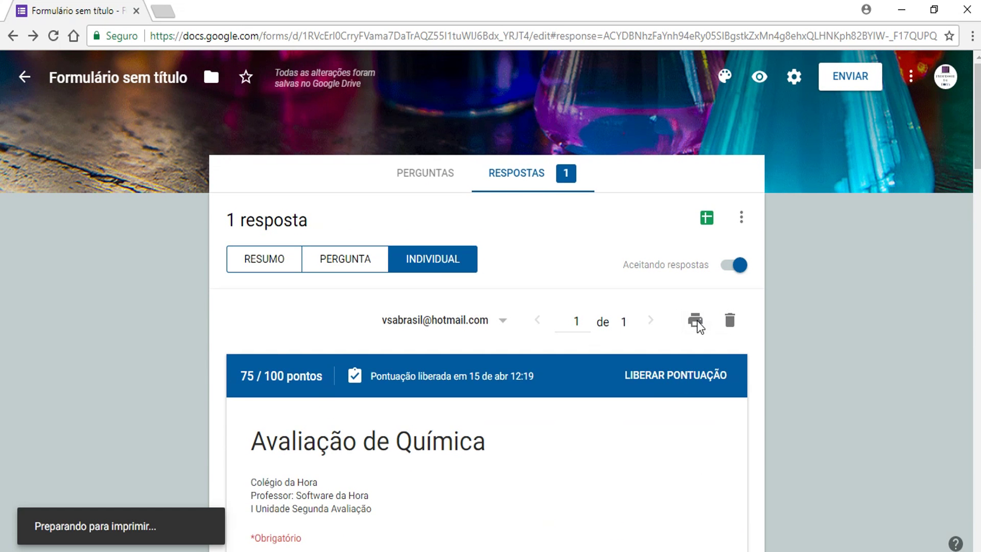